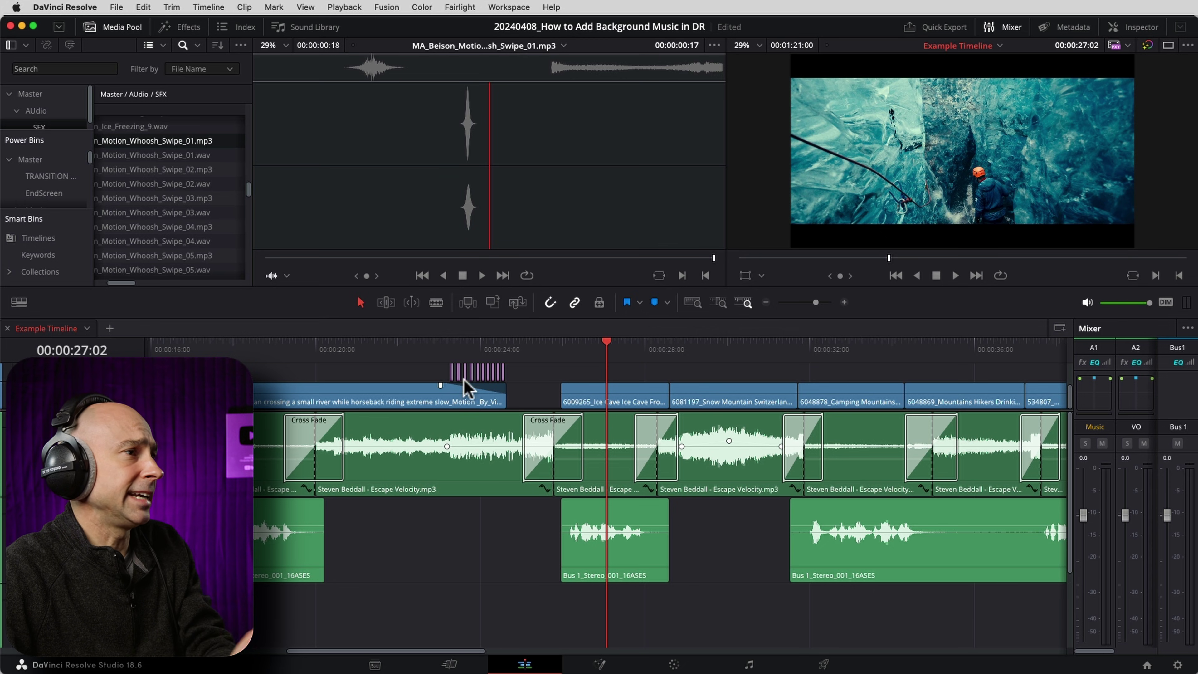
# - Zoom the timeline, enlarge the video track area, and park the playhead on the horseback clip
pyautogui.click(843, 302)
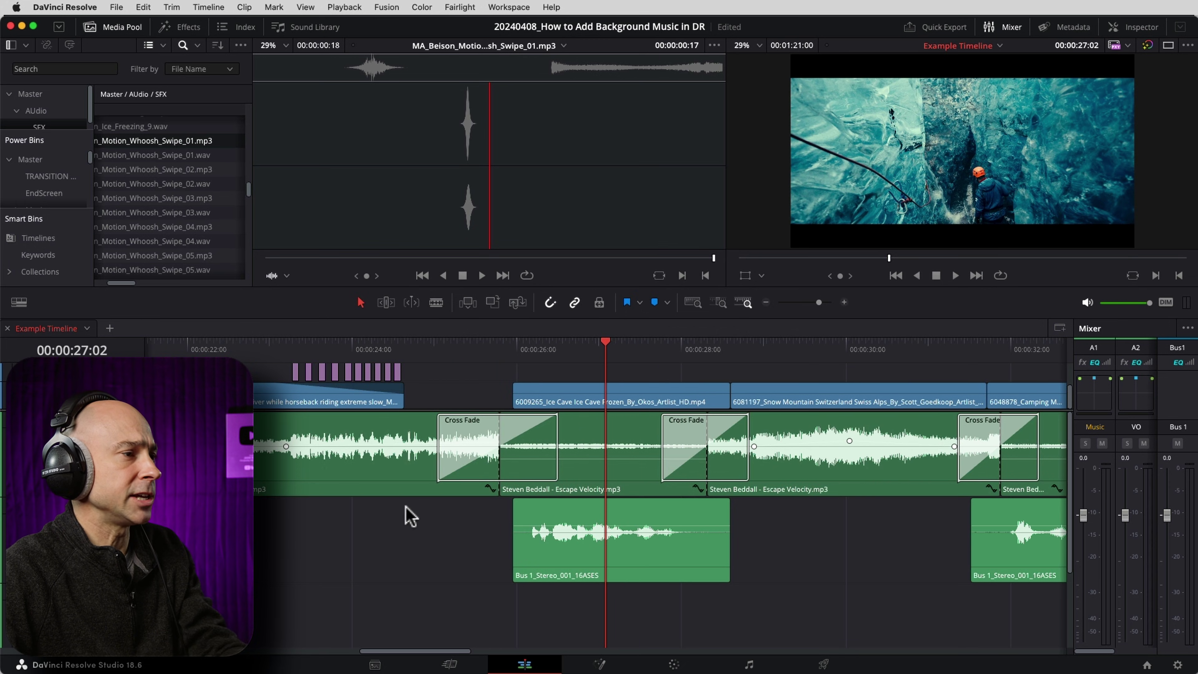
pyautogui.moveTo(437, 650); pyautogui.dragTo(402, 651)
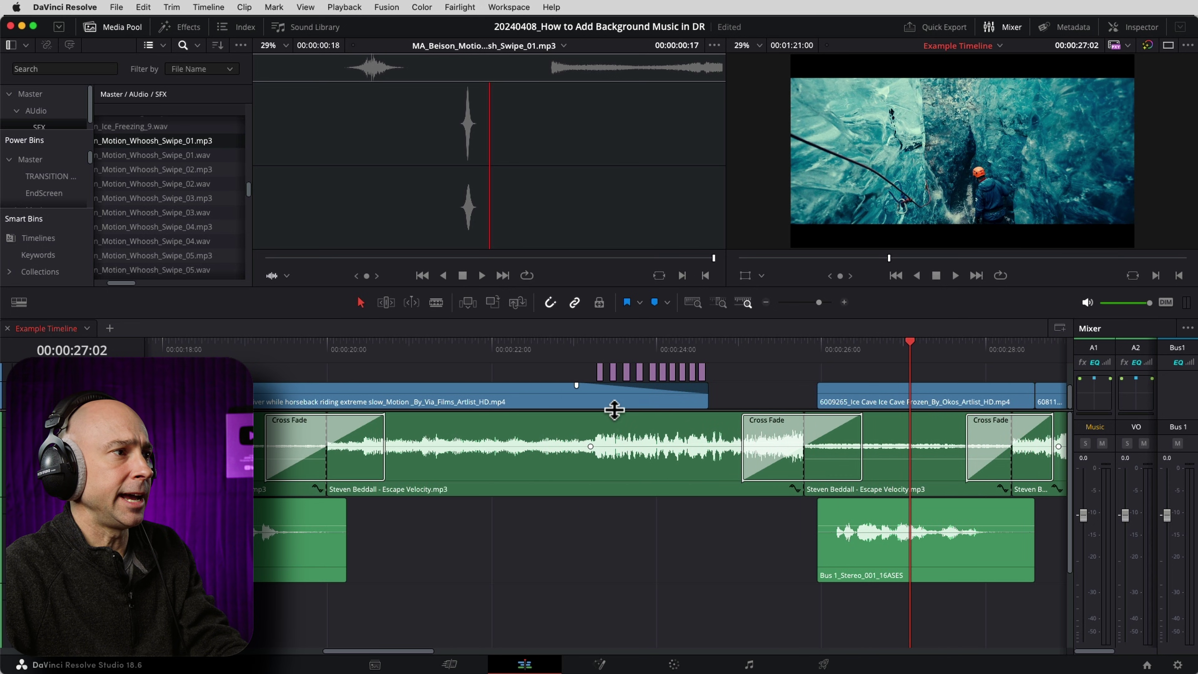
pyautogui.moveTo(613, 410); pyautogui.dragTo(613, 484)
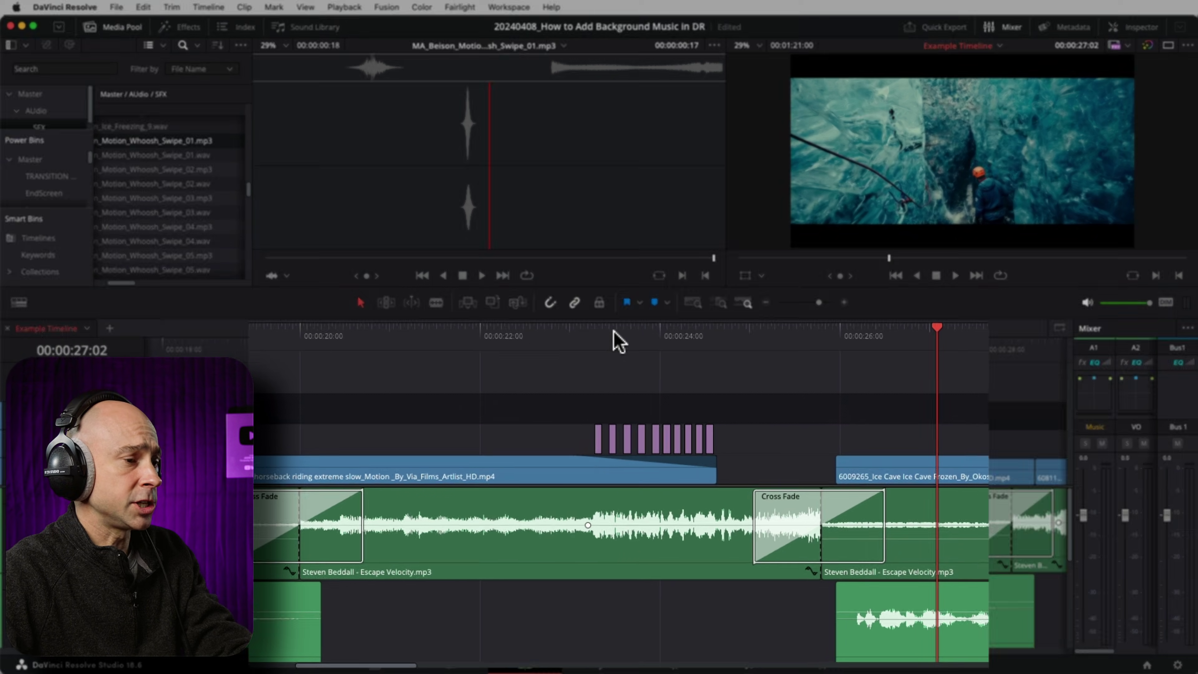
pyautogui.click(613, 343)
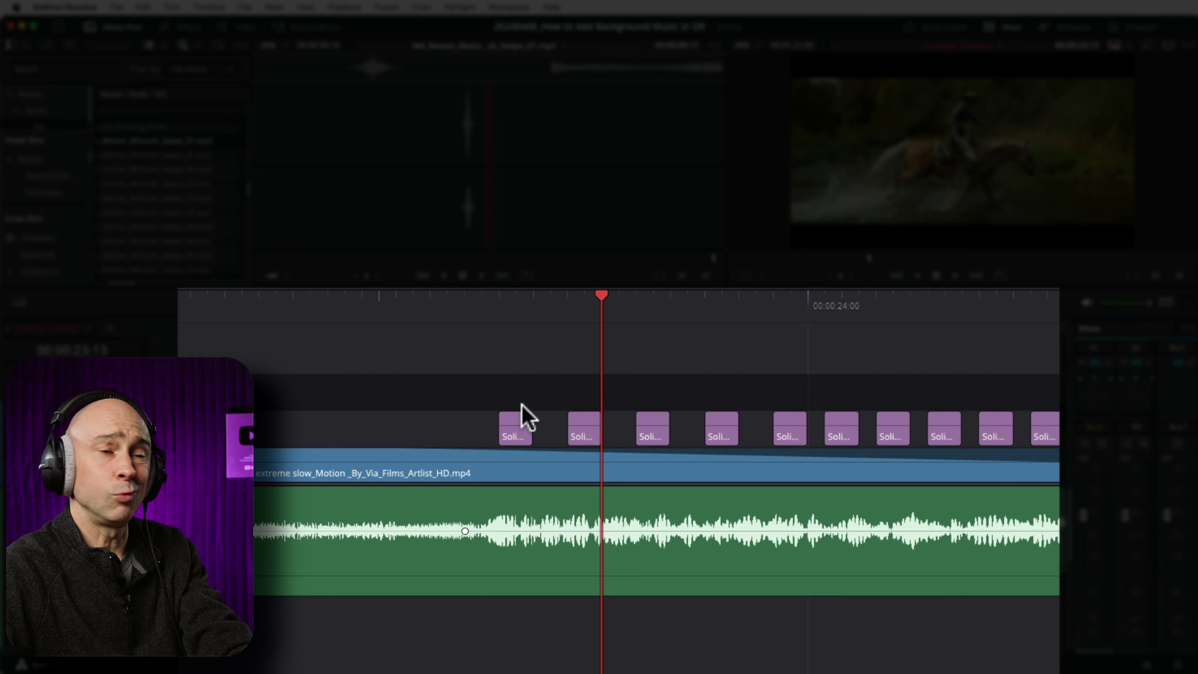
pyautogui.press('super+equal')
pyautogui.press('super+equal')
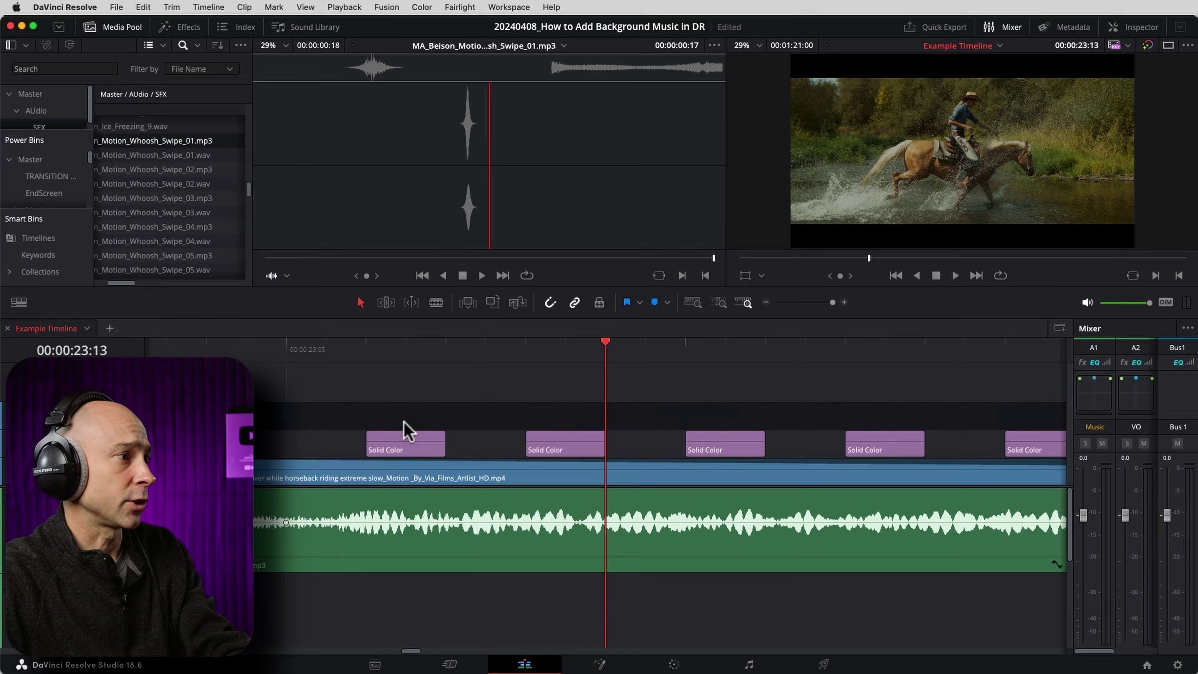
pyautogui.press('super+minus')
pyautogui.press('super+minus')
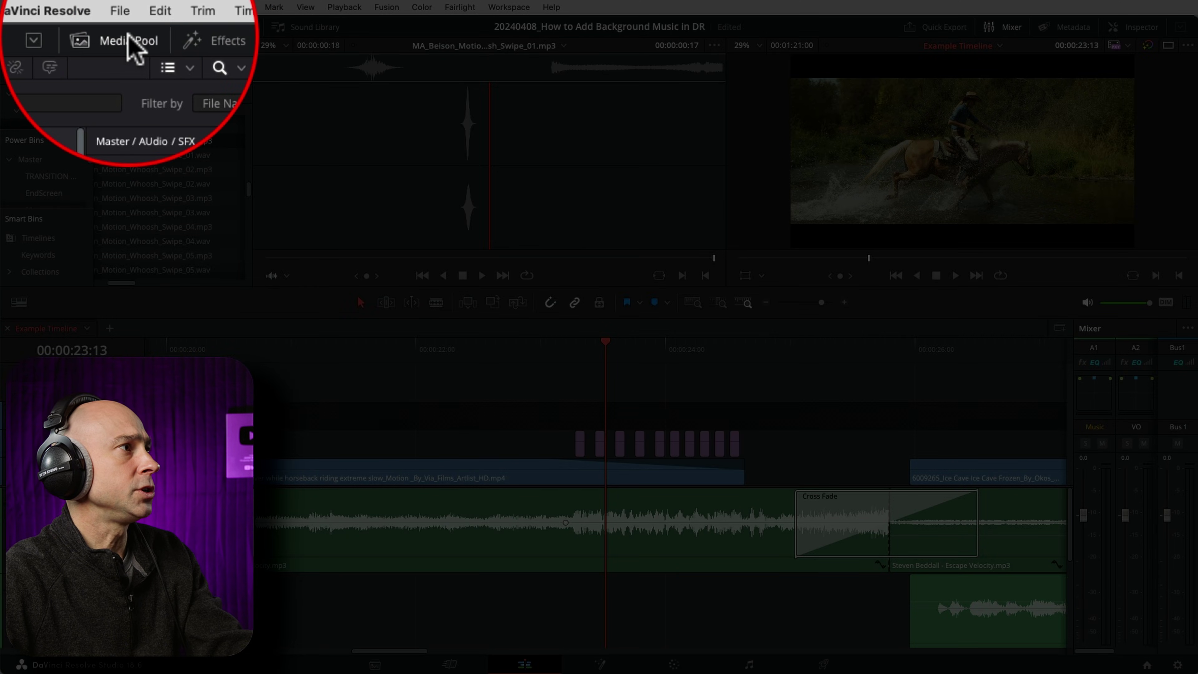
# - Drag Solid Color from Effects > Toolbox > Generators onto track V4 above the horseback clip
pyautogui.click(116, 27)
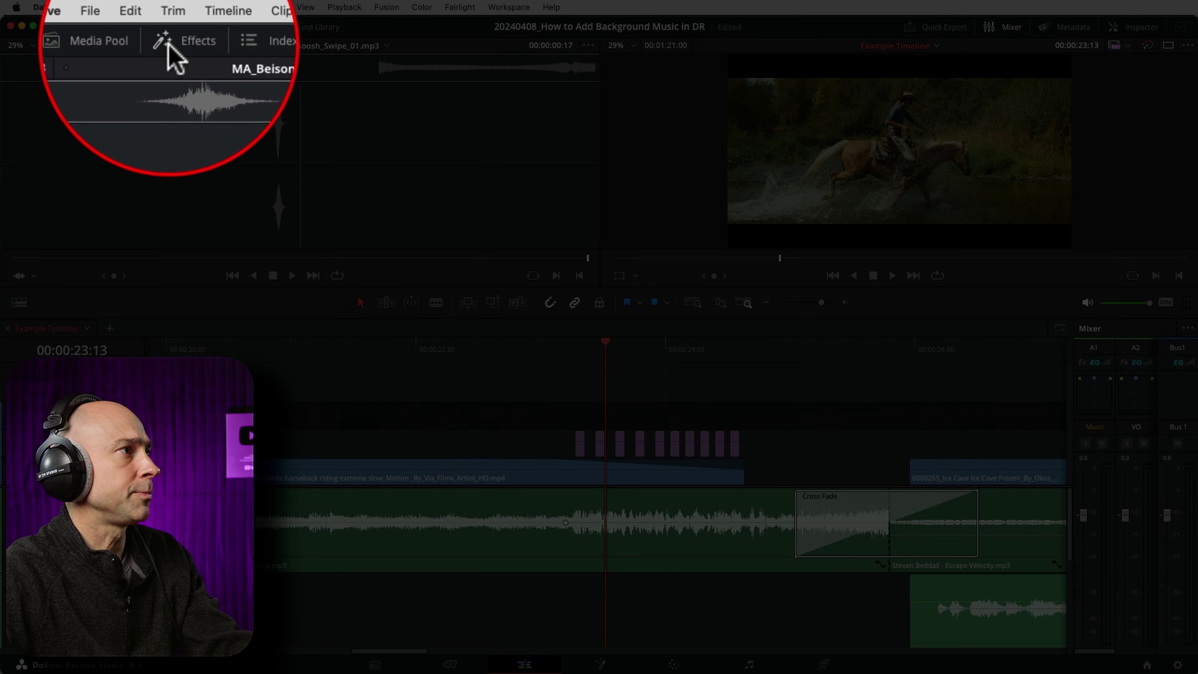
pyautogui.click(168, 29)
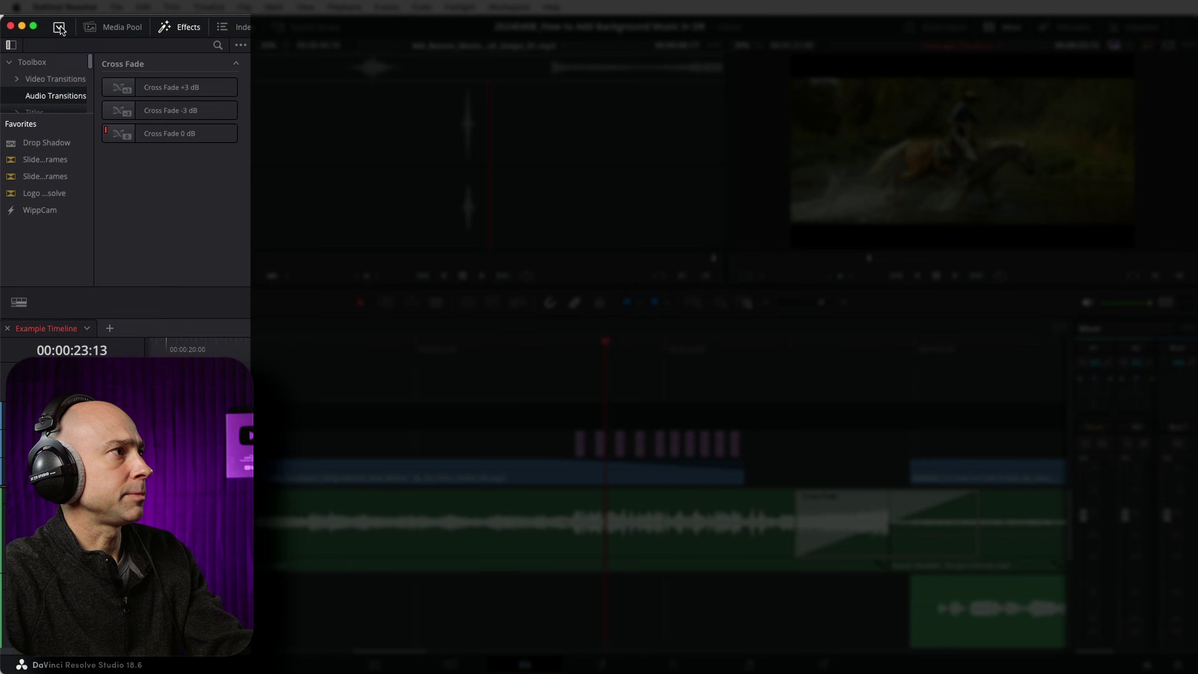
pyautogui.click(59, 28)
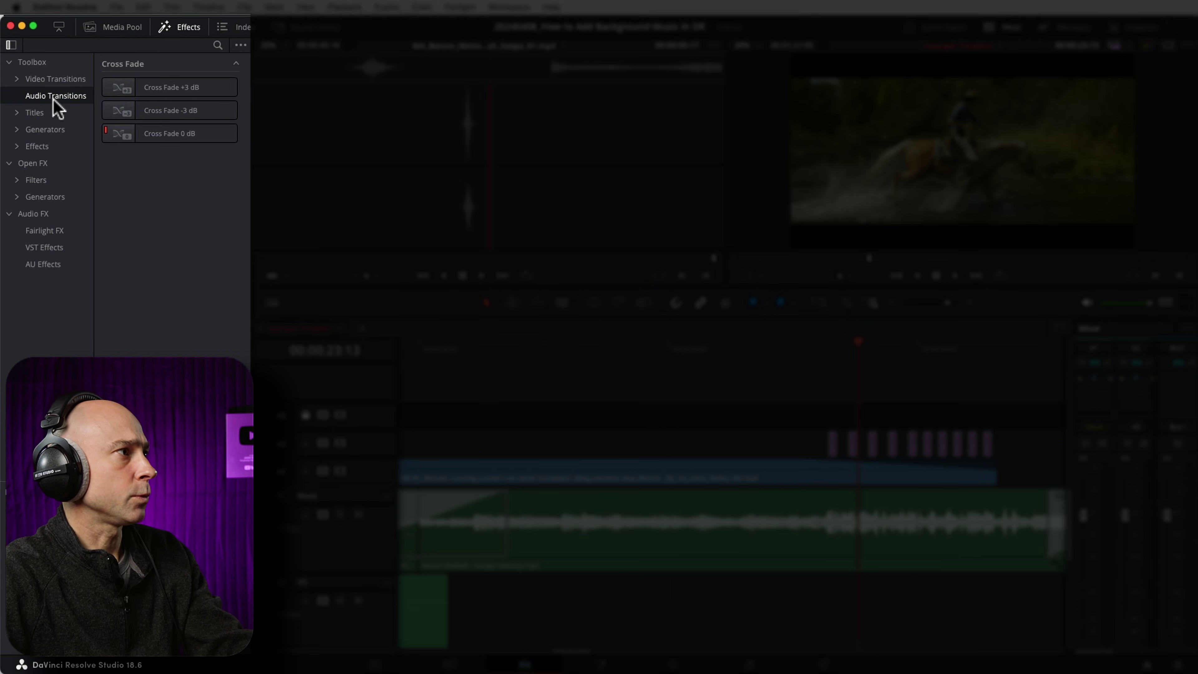
pyautogui.click(52, 132)
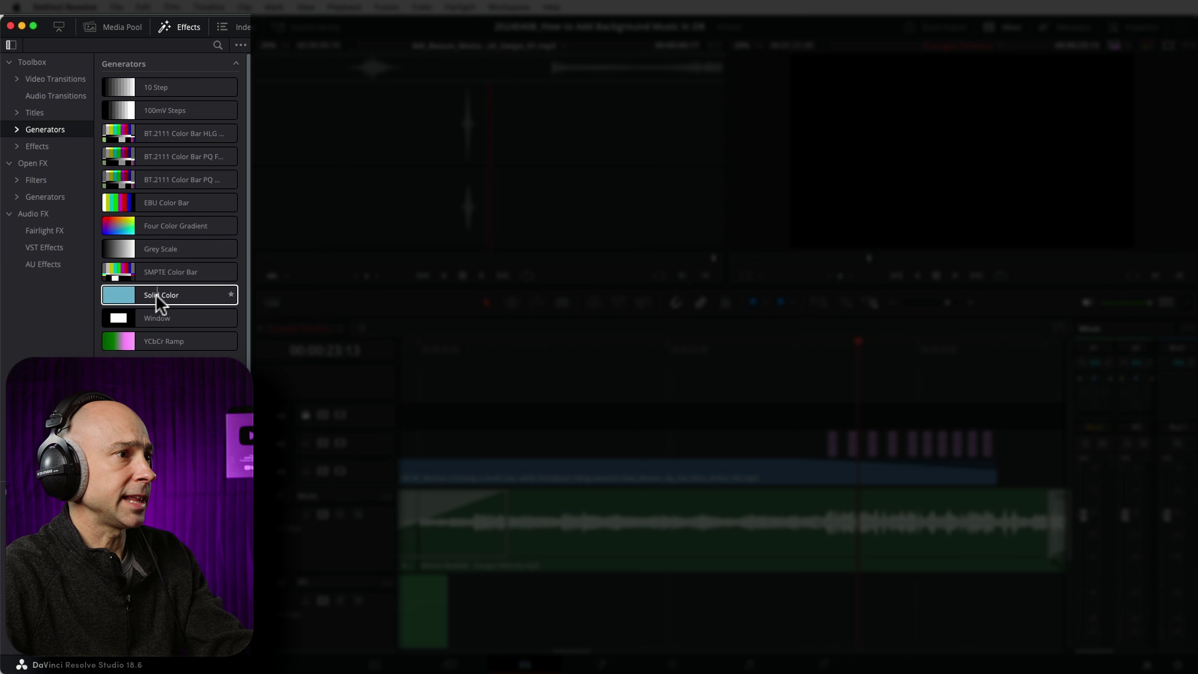
pyautogui.moveTo(161, 301); pyautogui.dragTo(472, 390)
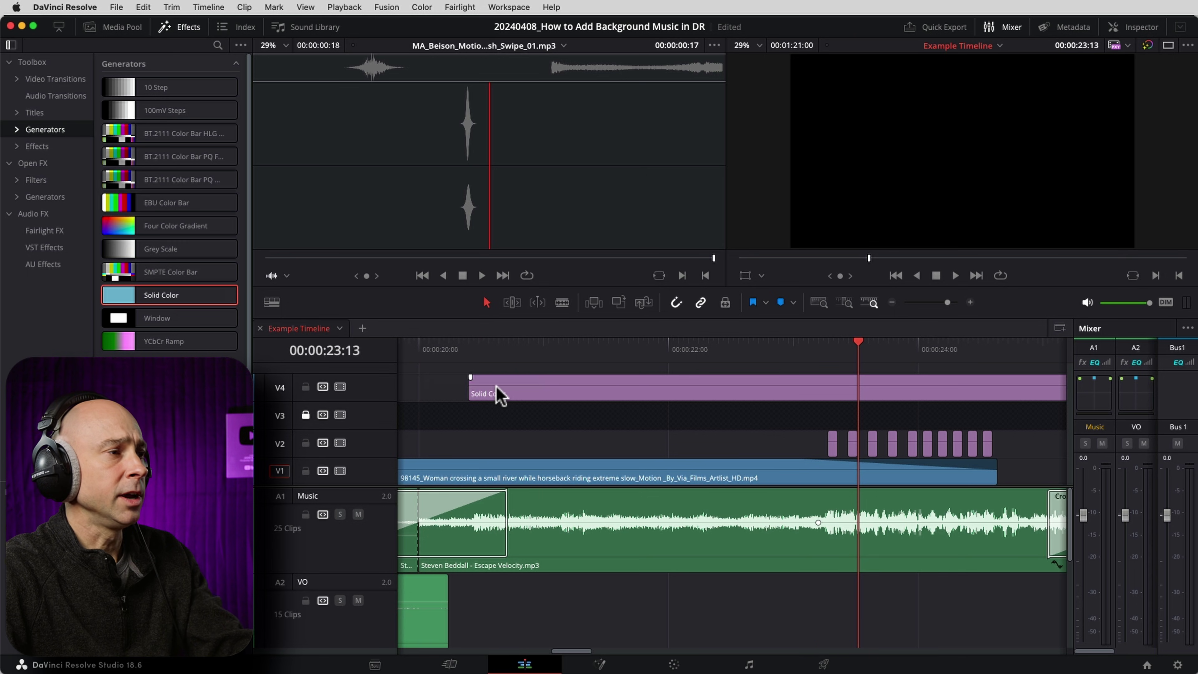
# - Trim the Solid Color clip's right edge down to a couple of frames
pyautogui.click(890, 302)
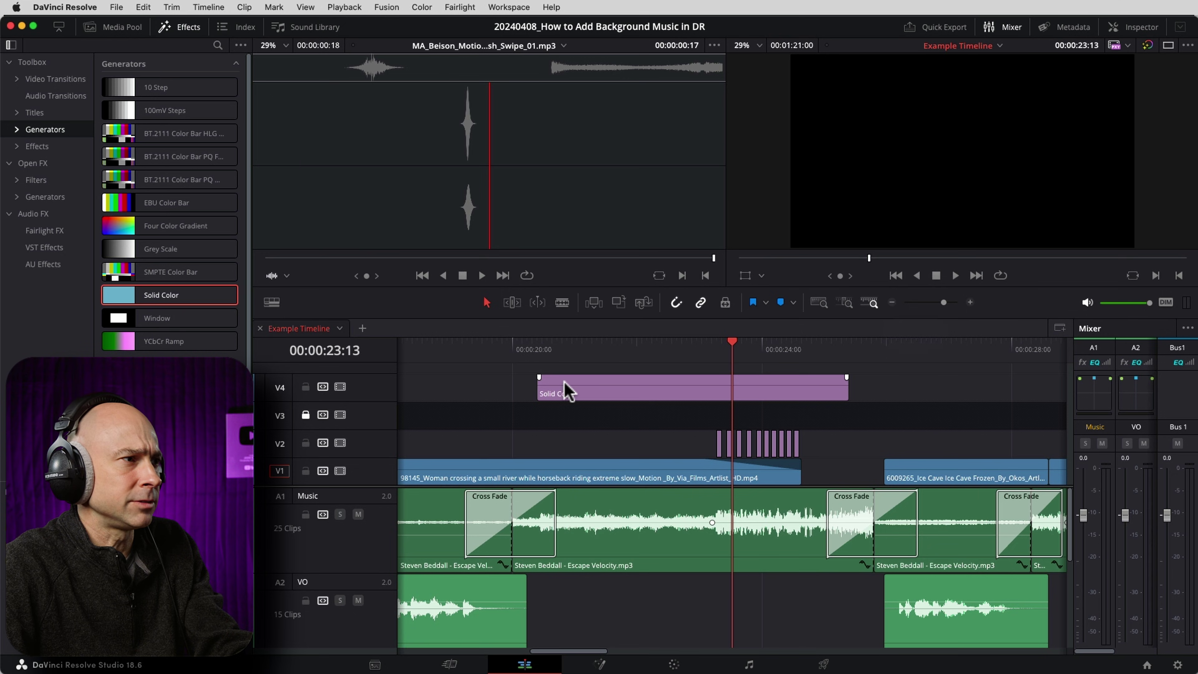
pyautogui.click(537, 347)
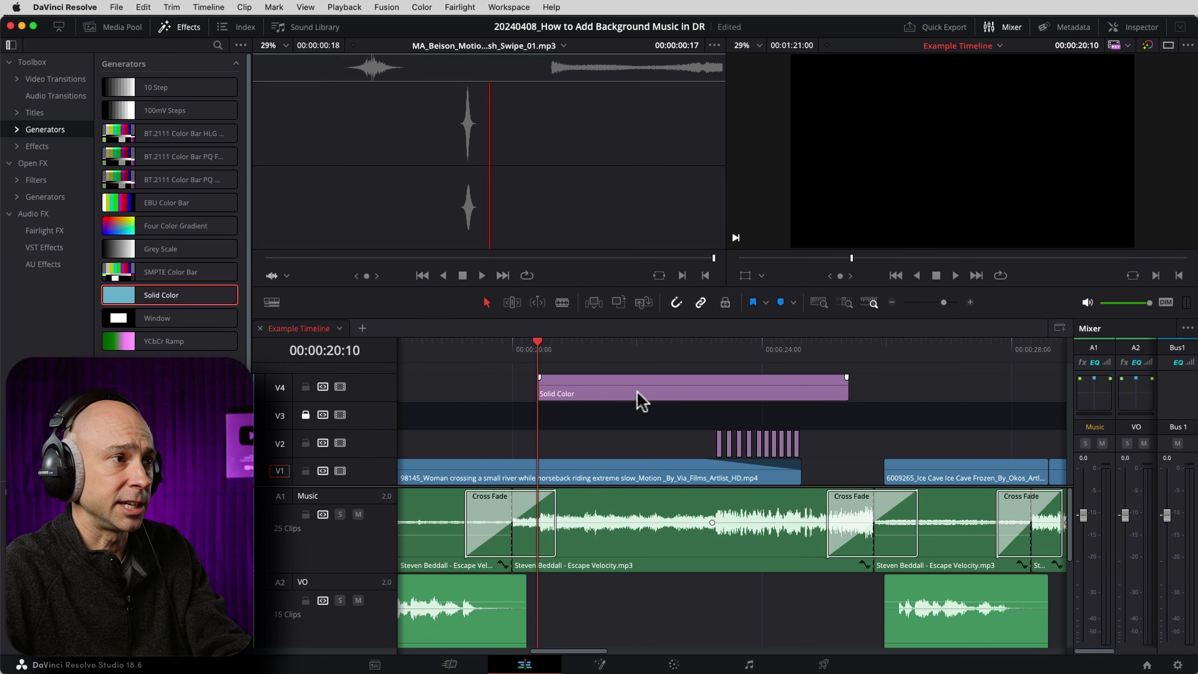
pyautogui.moveTo(848, 393); pyautogui.dragTo(578, 393)
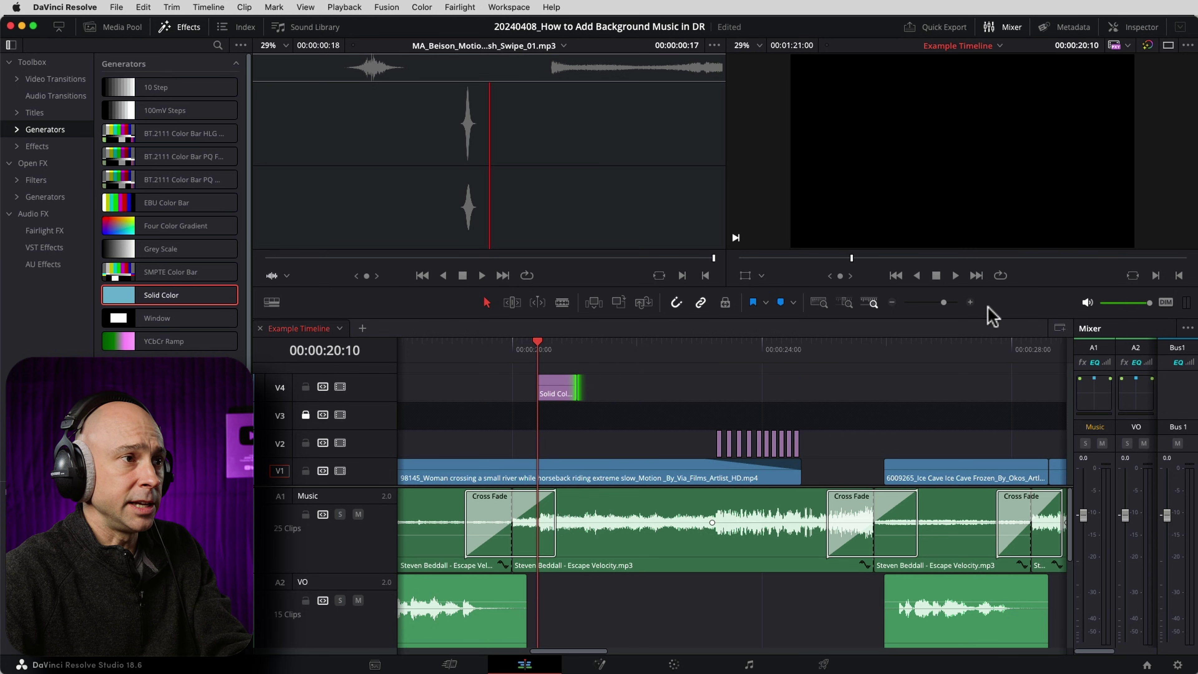
pyautogui.click(969, 303)
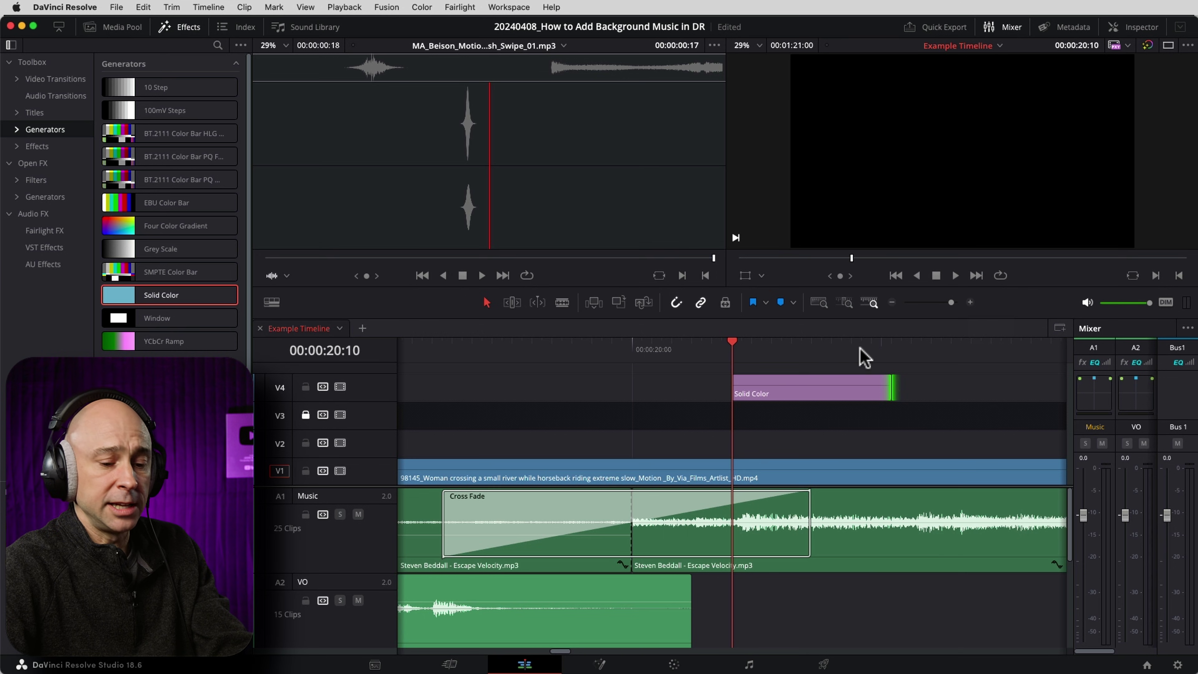
pyautogui.press('space')
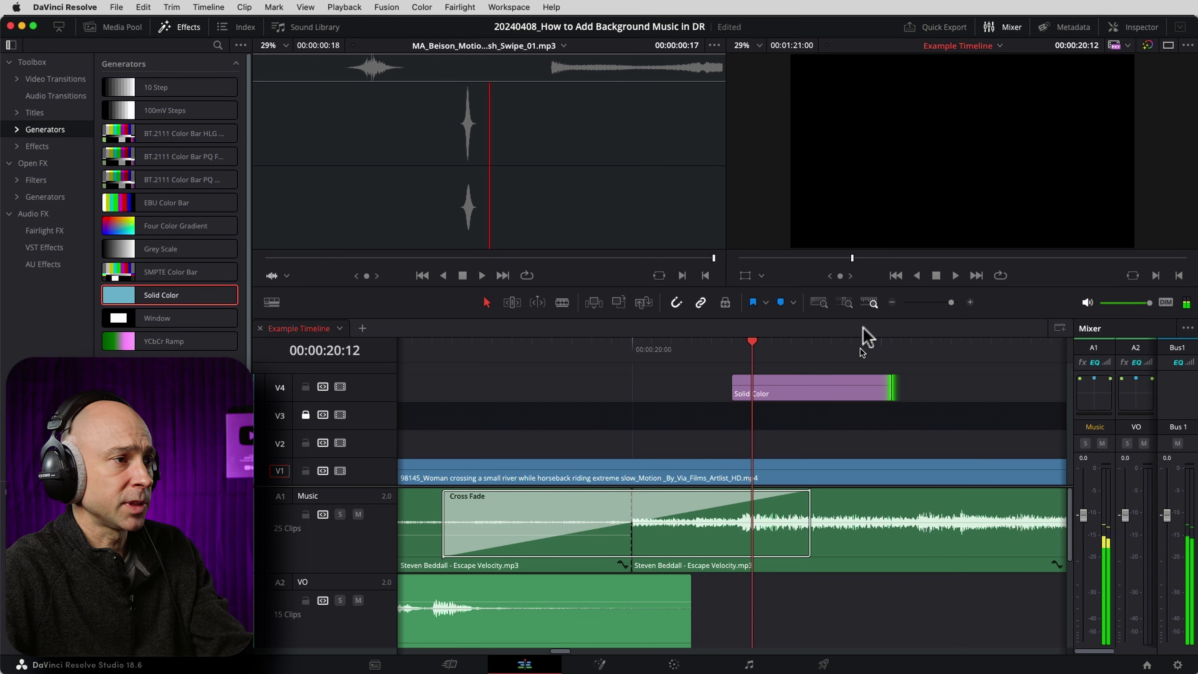
pyautogui.moveTo(893, 388); pyautogui.dragTo(760, 360)
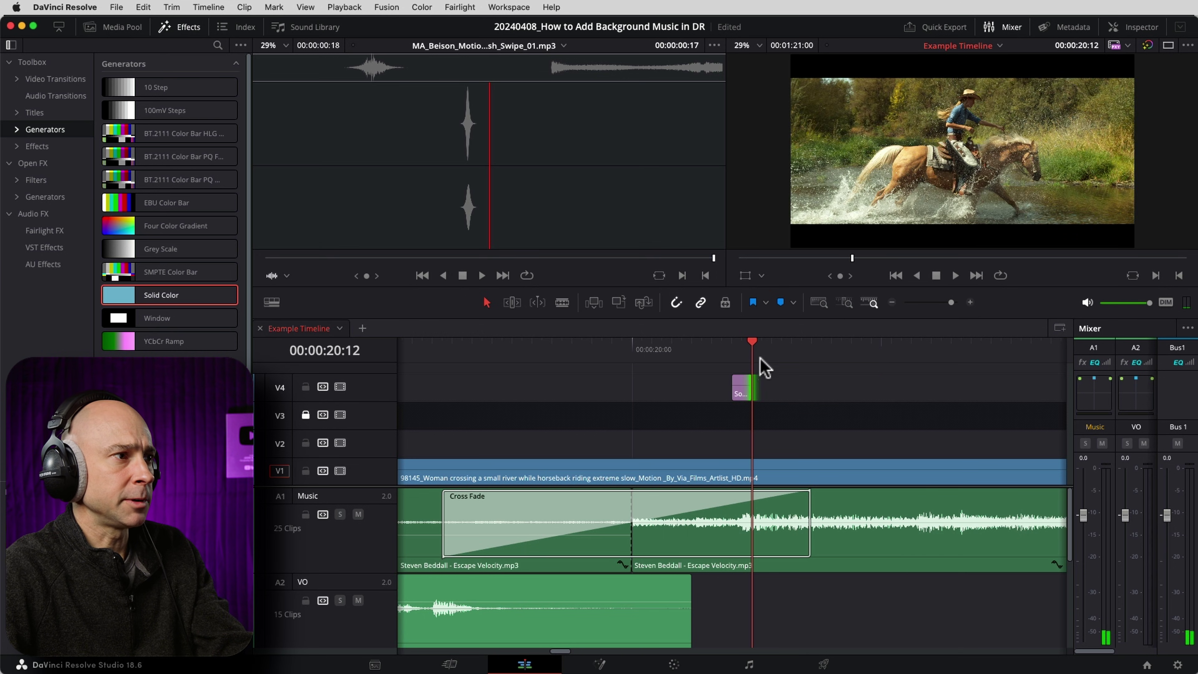
pyautogui.click(741, 390)
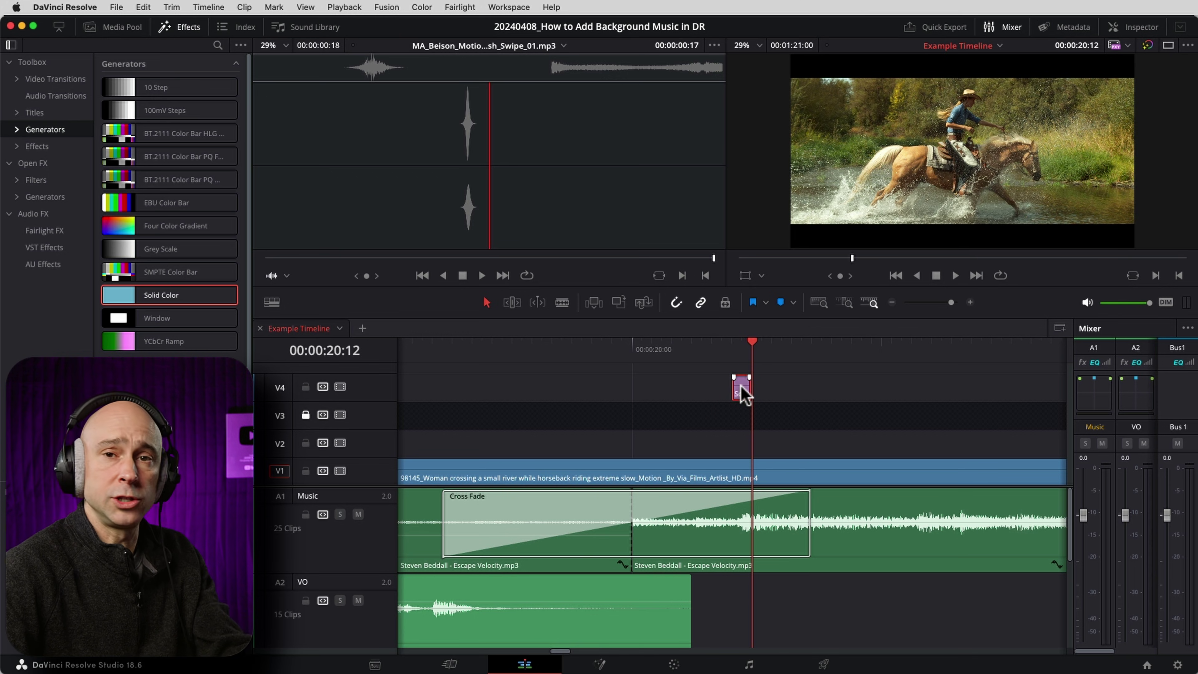
# - Preview from 20:00 and move the short flash later along V4
pyautogui.click(642, 343)
pyautogui.press('space')
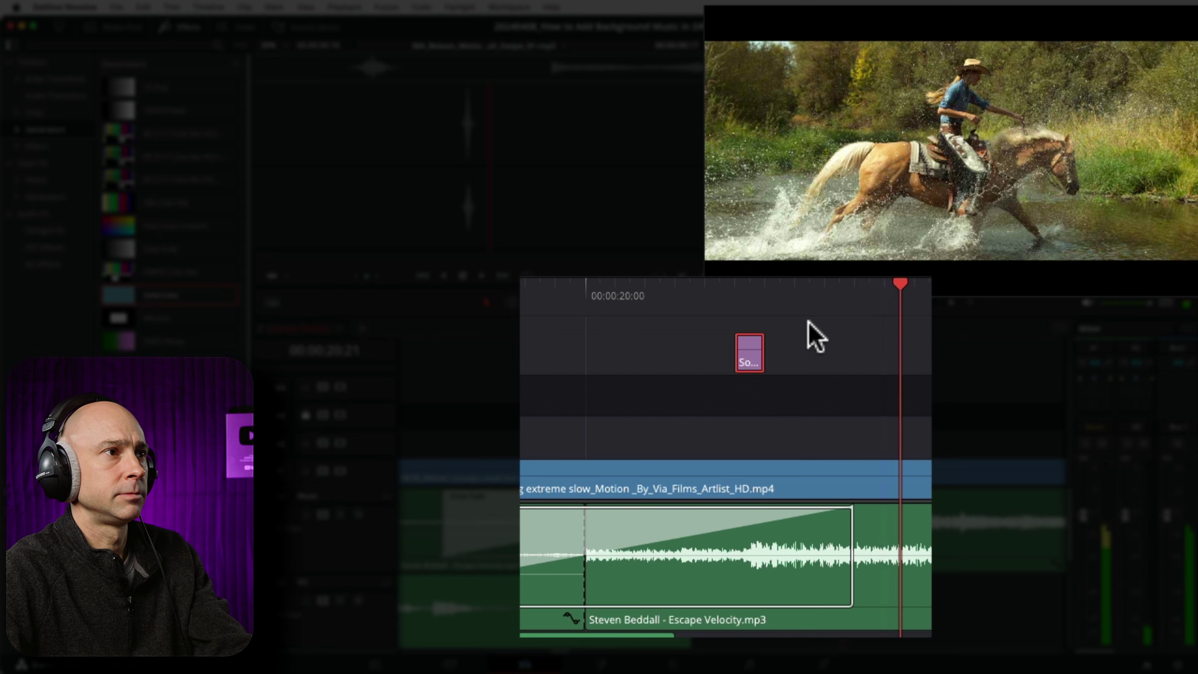
pyautogui.moveTo(750, 393); pyautogui.dragTo(884, 392)
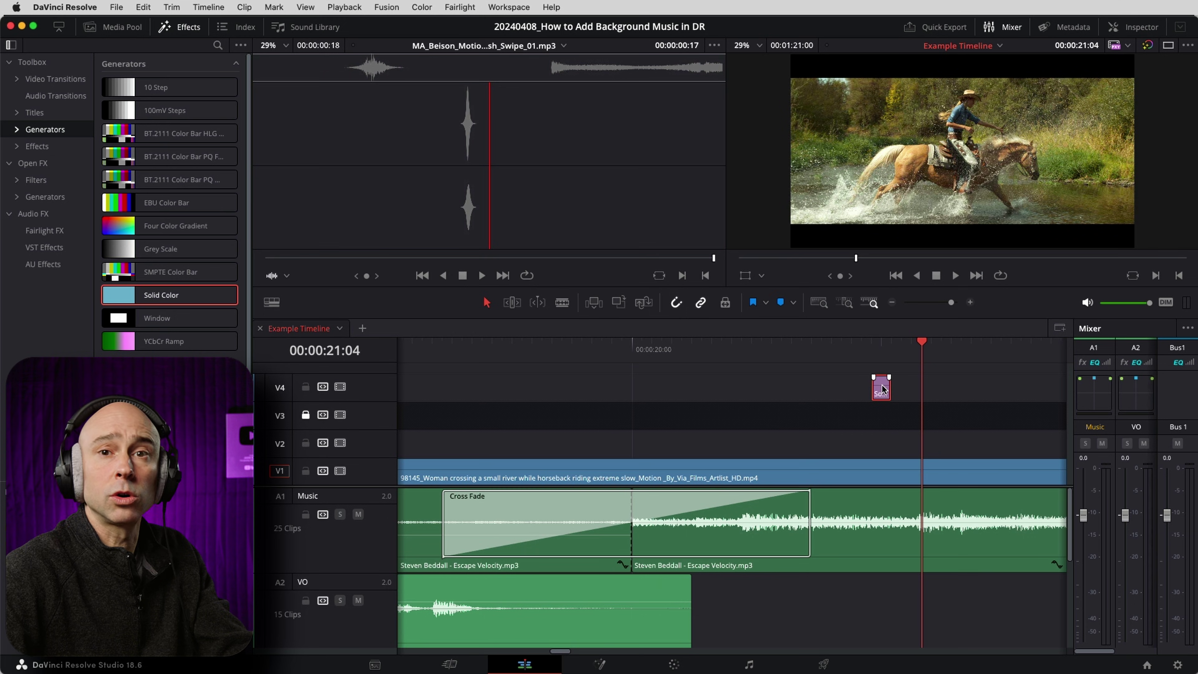
# - Duplicate the flash twice on V4, spacing the three copies evenly
pyautogui.moveTo(882, 392); pyautogui.dragTo(926, 389)
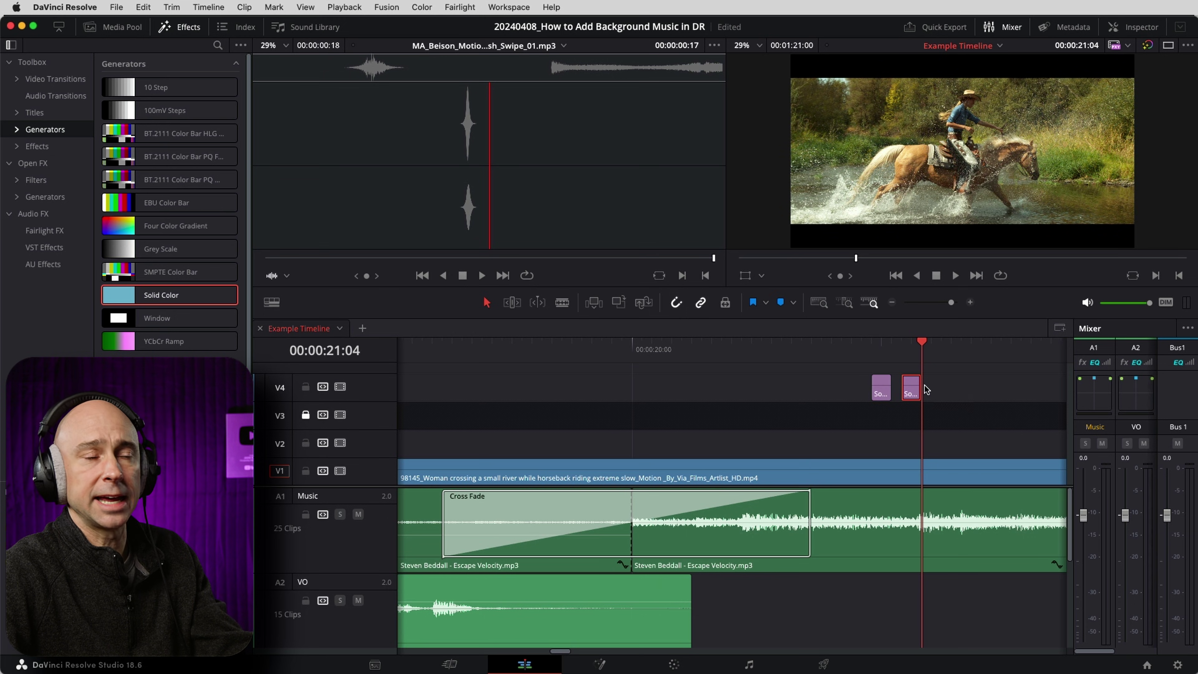
pyautogui.click(891, 349)
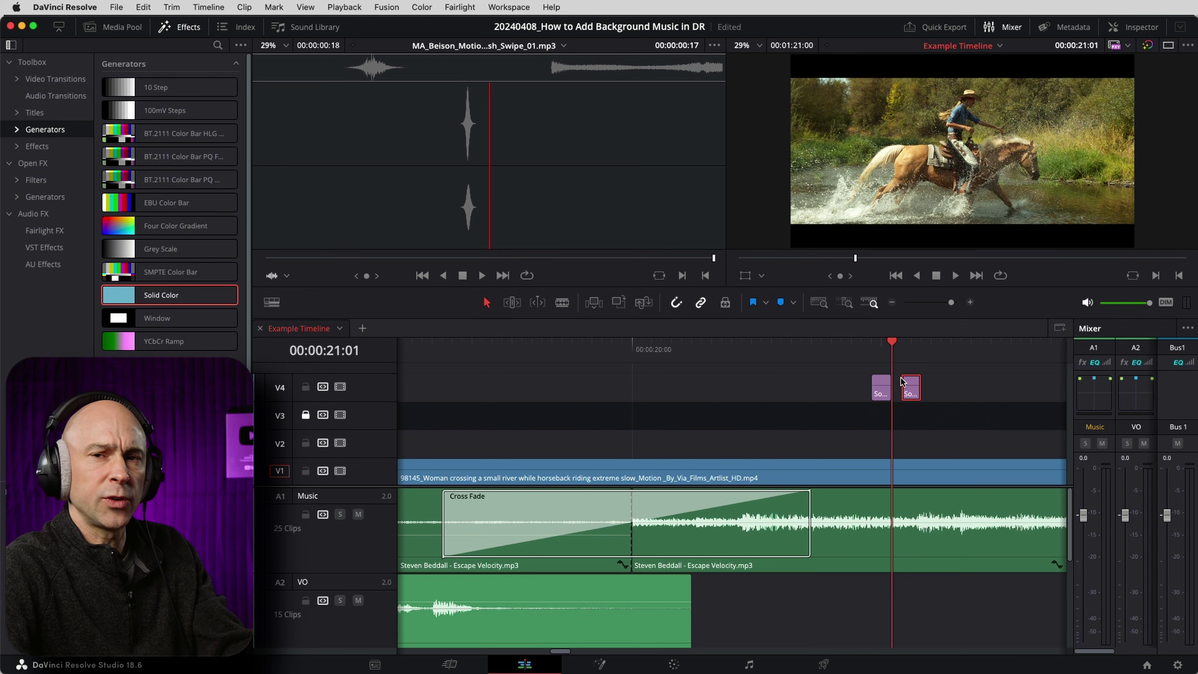
pyautogui.press('Right')
pyautogui.press('Right')
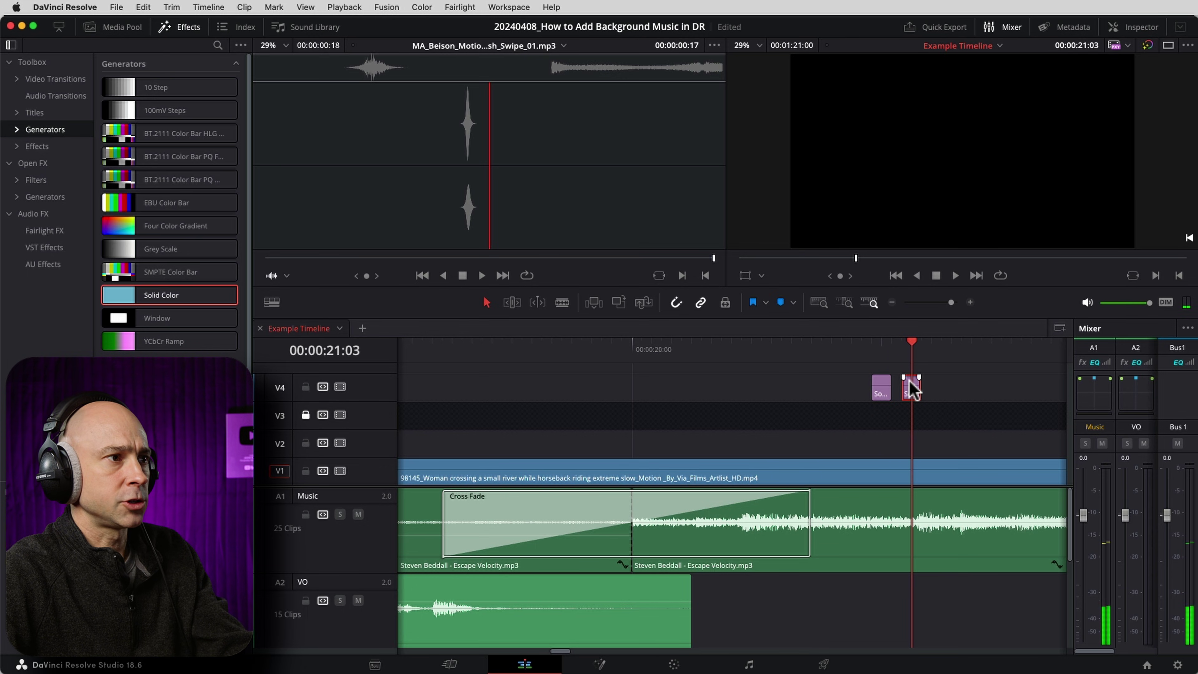
pyautogui.moveTo(910, 387); pyautogui.dragTo(978, 383)
pyautogui.click(928, 348)
pyautogui.press('space')
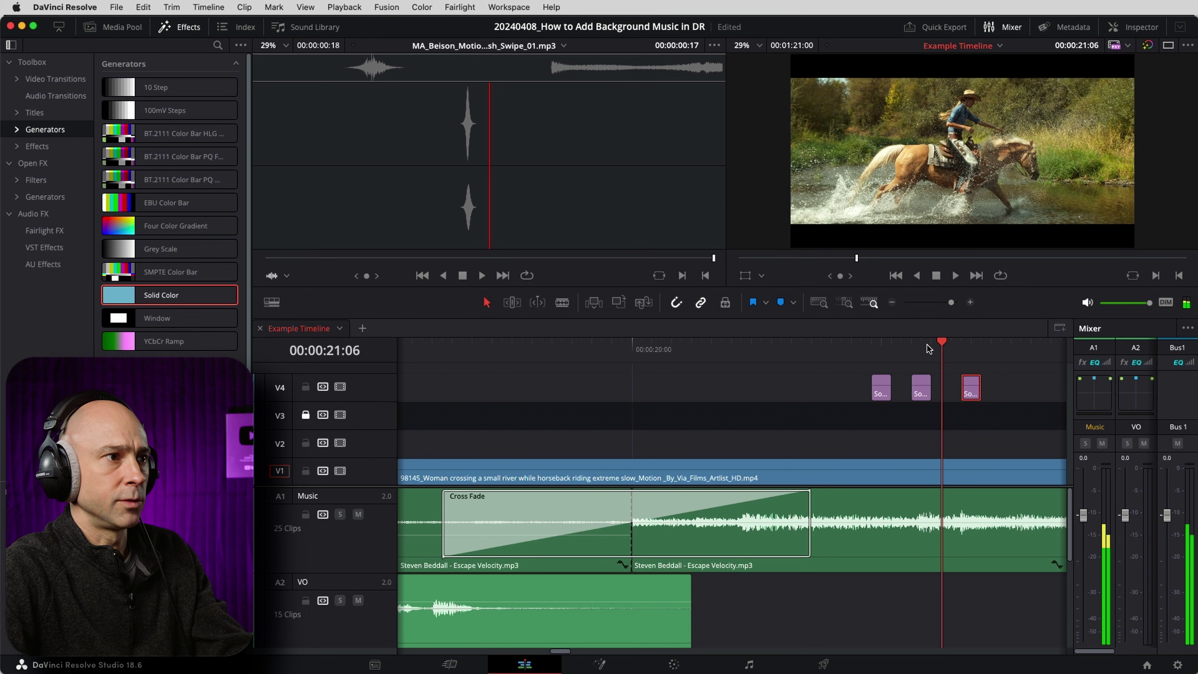
pyautogui.moveTo(970, 388); pyautogui.dragTo(961, 387)
pyautogui.hscroll(5, 741, 392)
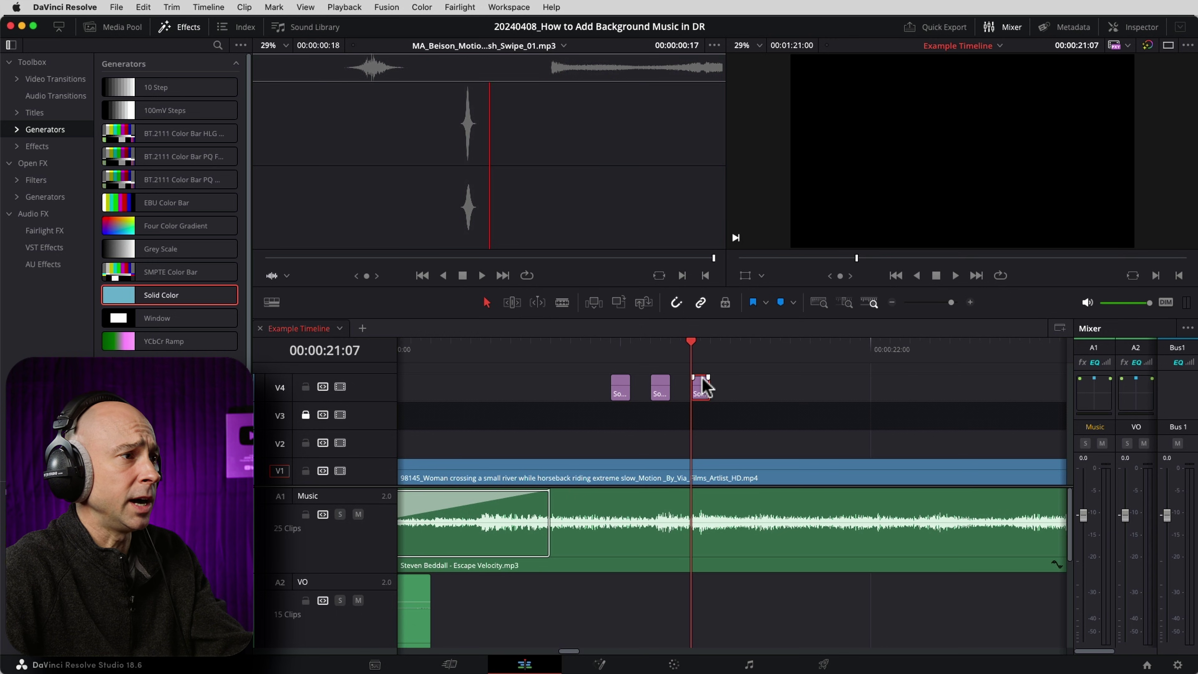
# - Duplicate the three flashes after the originals to make six, then play back the flicker
pyautogui.moveTo(749, 382)
pyautogui.mouseDown()
pyautogui.moveTo(583, 381)
pyautogui.moveTo(773, 382)
pyautogui.moveTo(749, 386)
pyautogui.mouseUp()
pyautogui.press('space')
pyautogui.press('space')
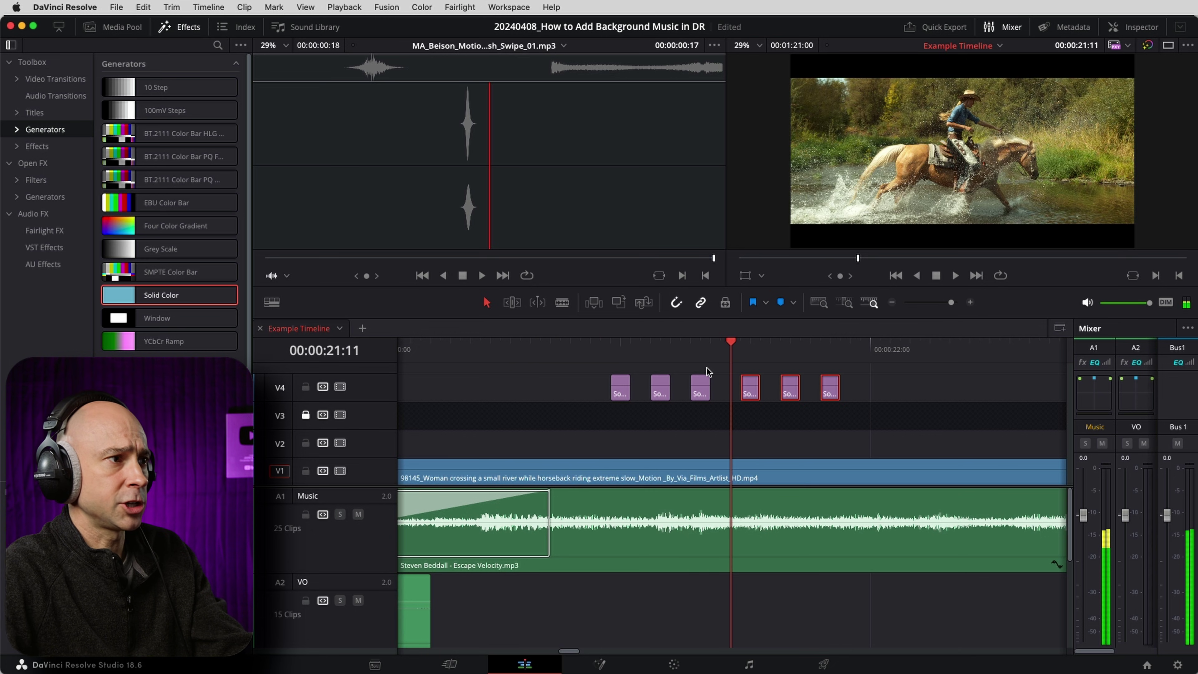
pyautogui.moveTo(750, 389); pyautogui.dragTo(741, 389)
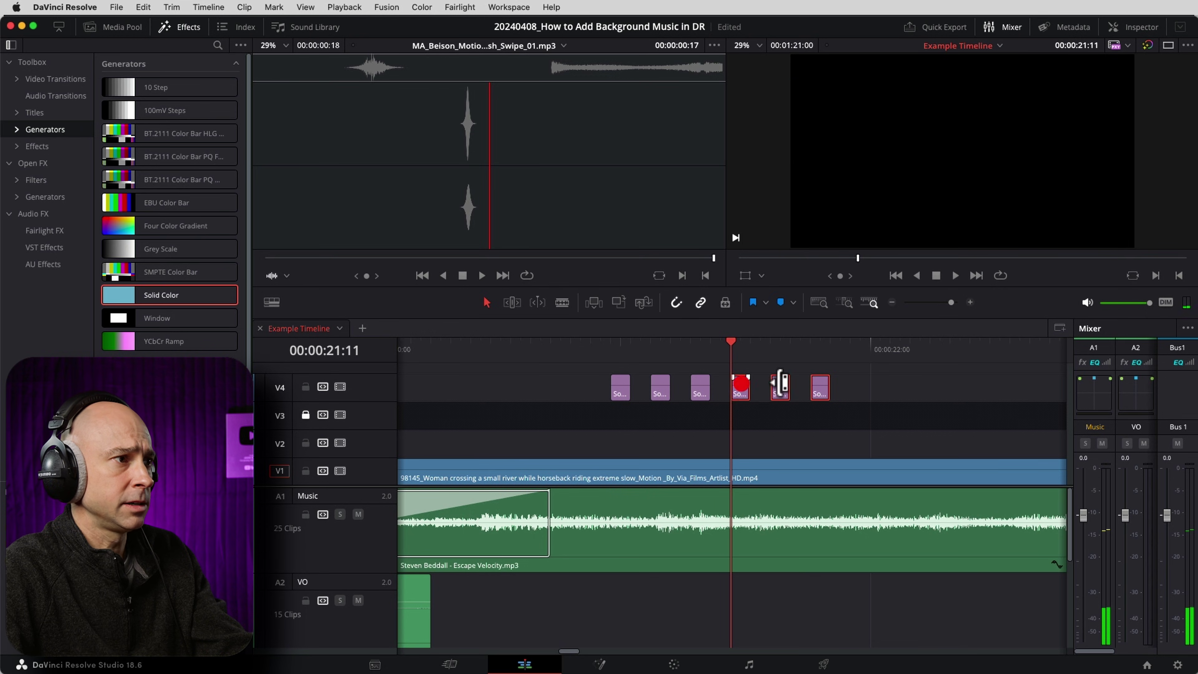
pyautogui.click(857, 400)
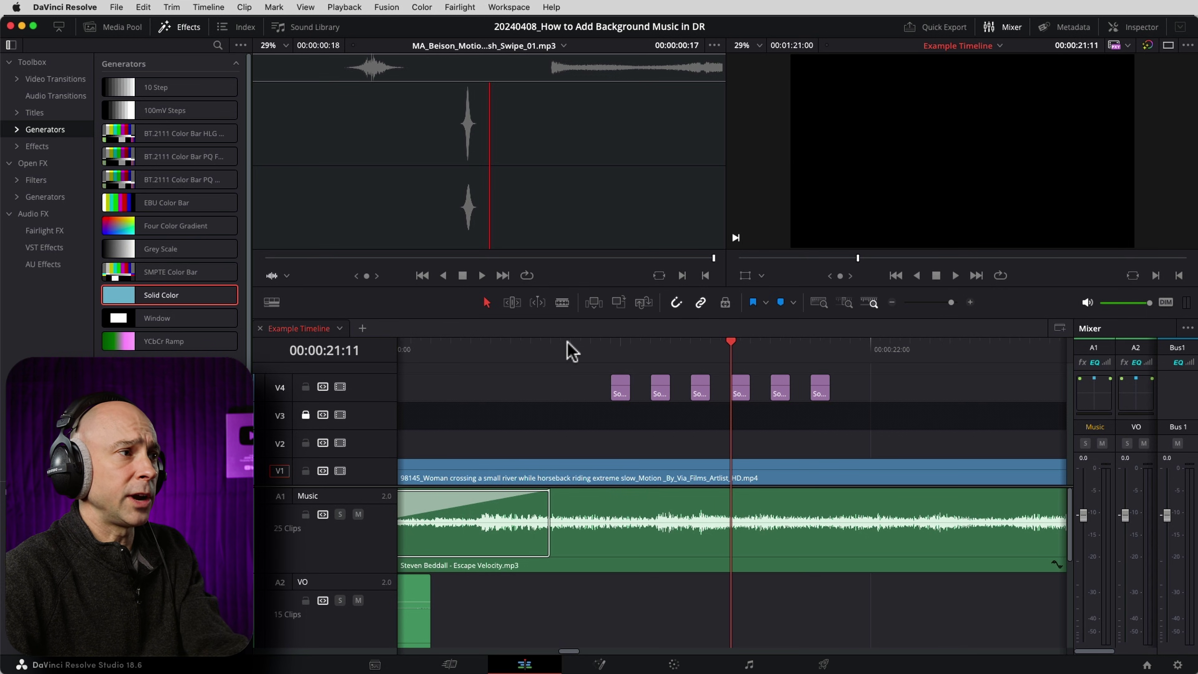
pyautogui.click(498, 344)
pyautogui.press('space')
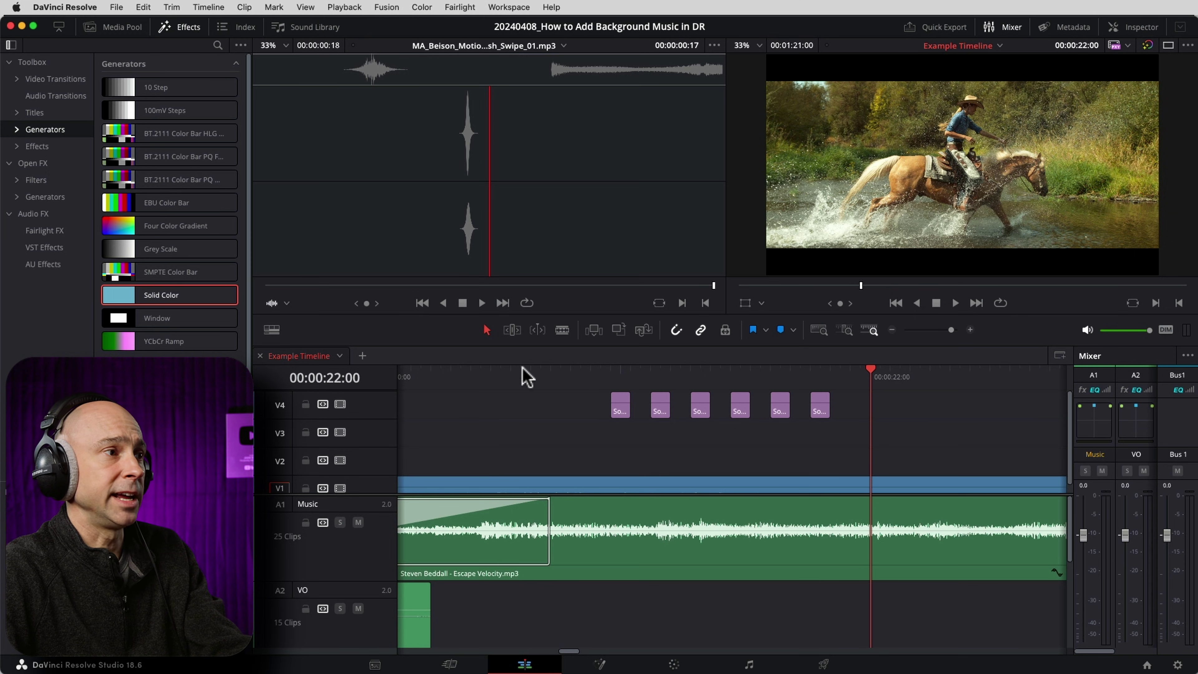
# - Option-drag copies of the last V4 flash, each two frames later, past 00:00:22:00
pyautogui.hscroll(10, 952, 465)
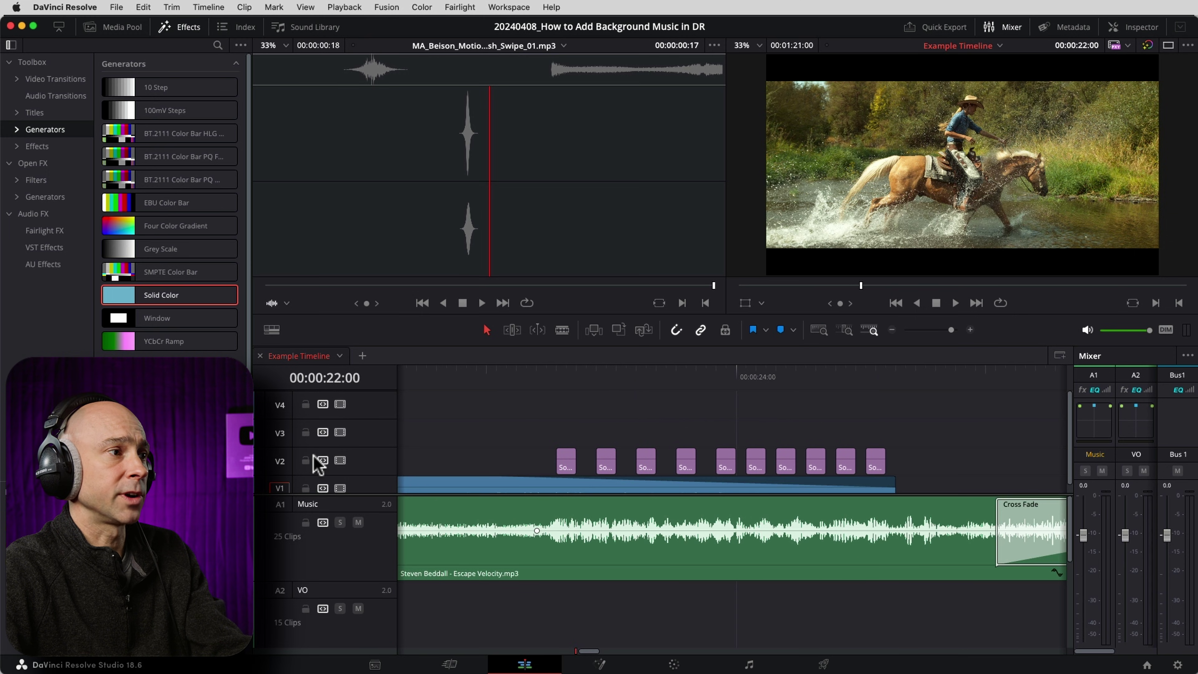
pyautogui.hscroll(-10, 473, 462)
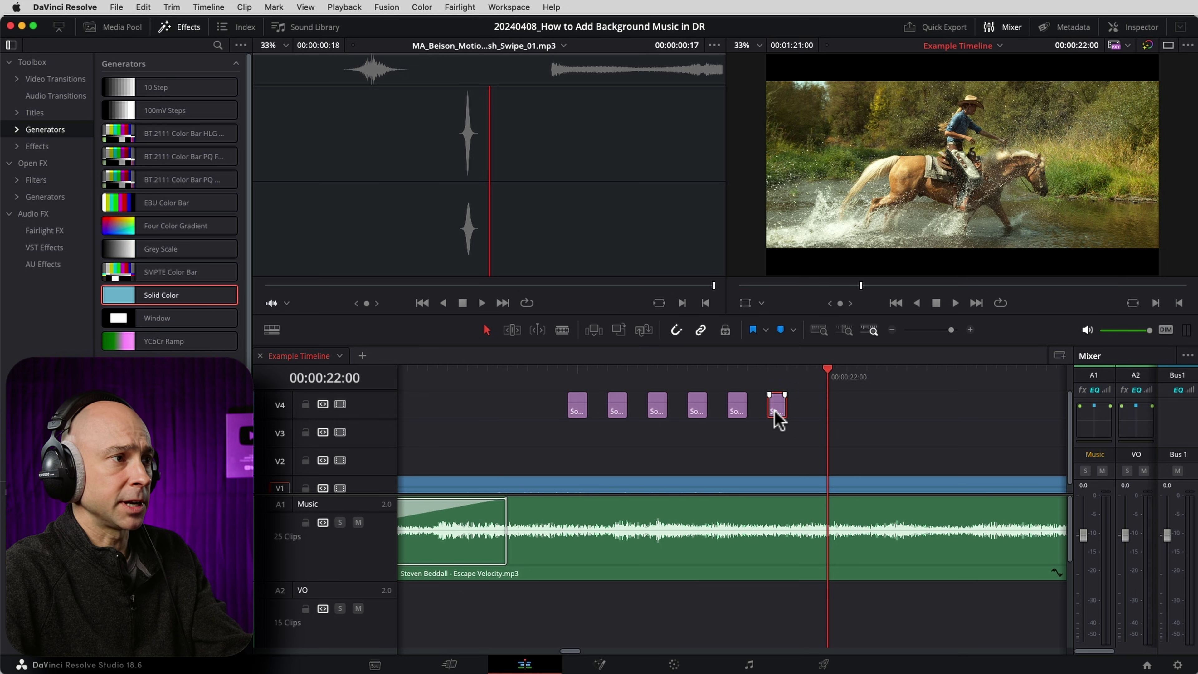
pyautogui.moveTo(778, 418); pyautogui.dragTo(818, 419)
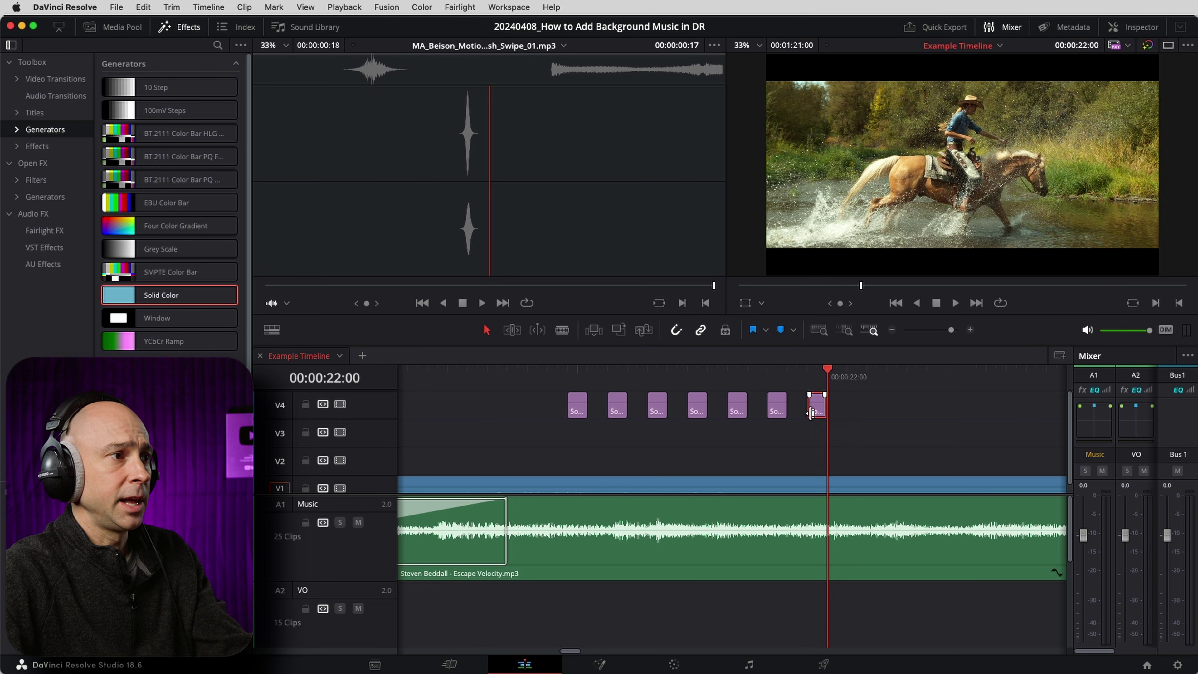
pyautogui.click(787, 370)
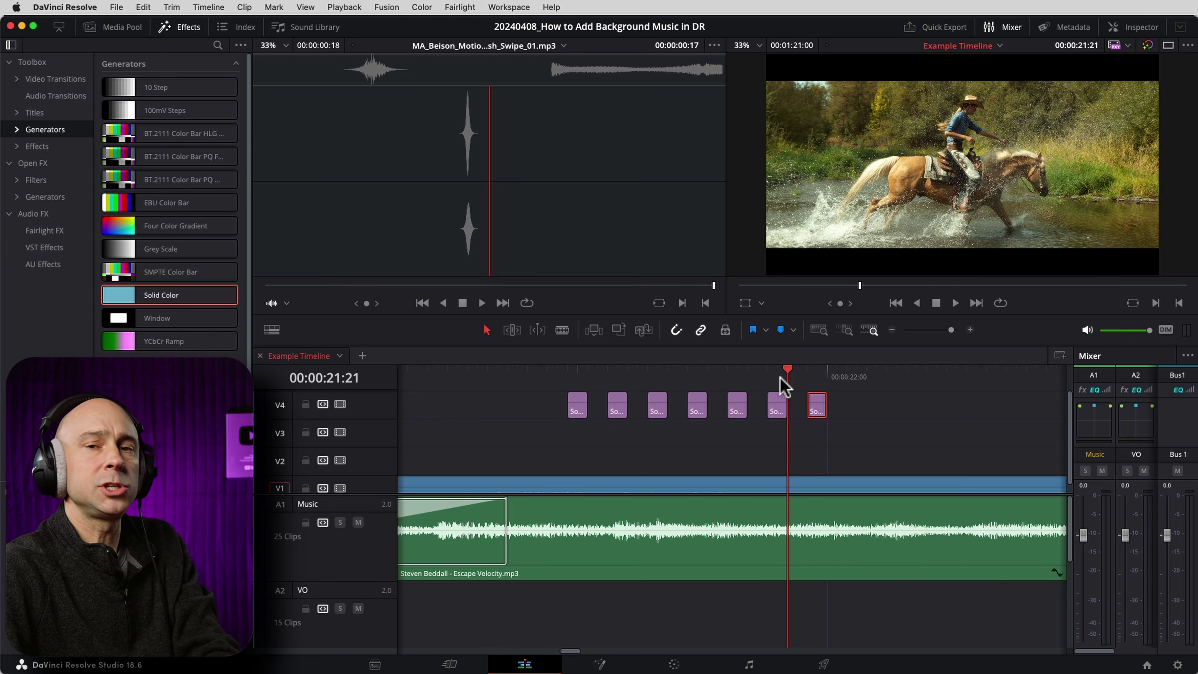
pyautogui.press('Right')
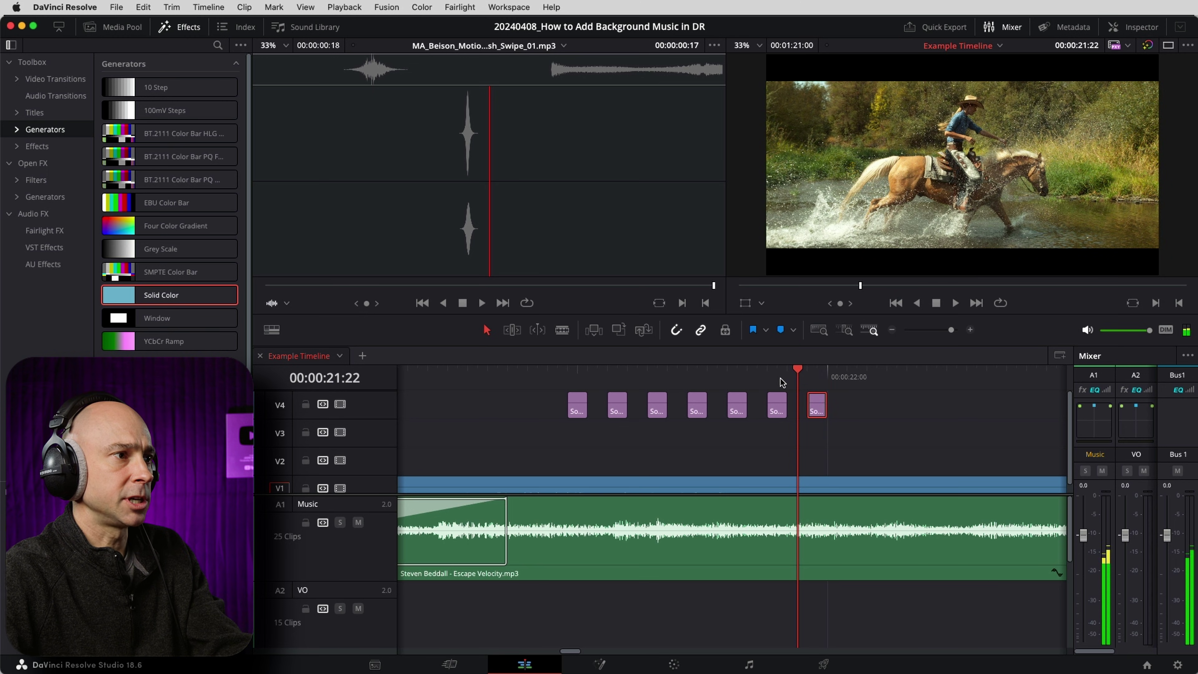
pyautogui.moveTo(817, 403); pyautogui.dragTo(845, 415)
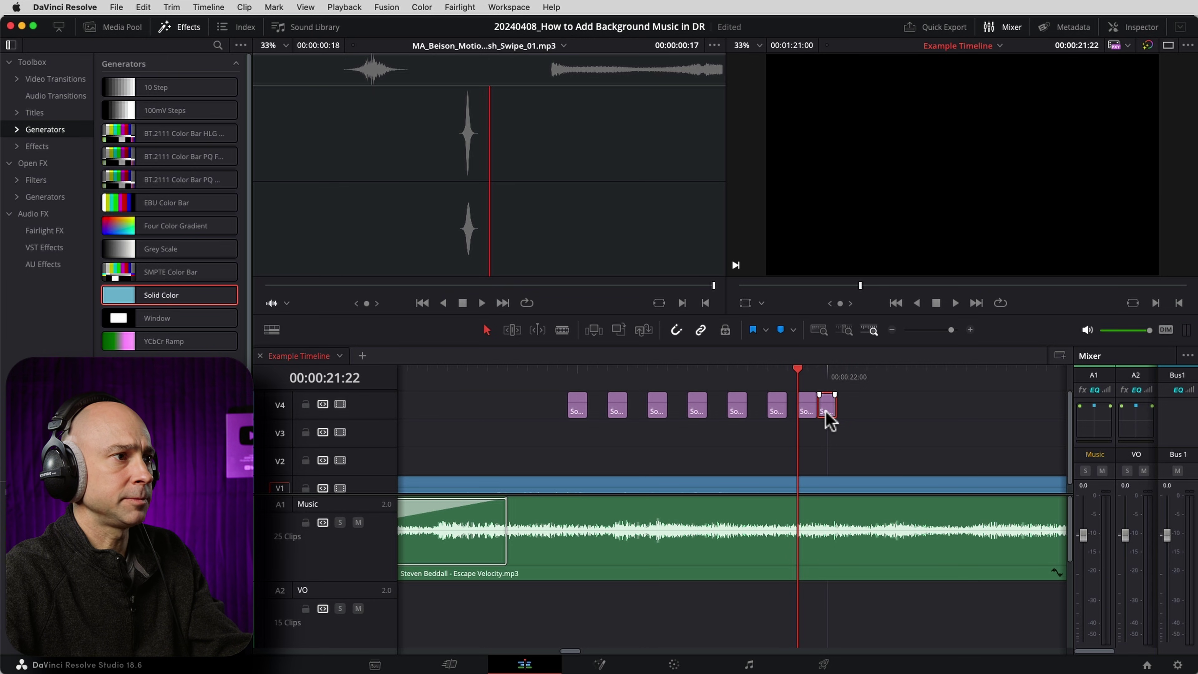
pyautogui.click(815, 374)
pyautogui.press('Right')
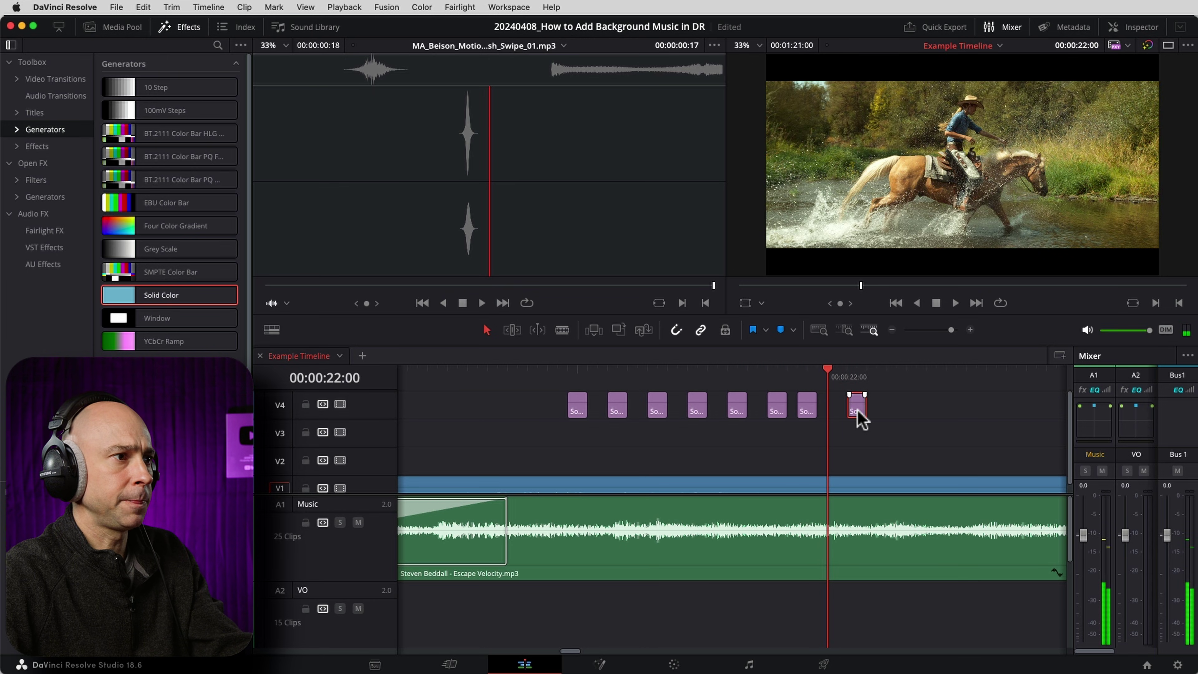
pyautogui.moveTo(857, 415)
pyautogui.mouseDown()
pyautogui.moveTo(836, 402)
pyautogui.moveTo(863, 415)
pyautogui.mouseUp()
pyautogui.press('Right')
pyautogui.press('Right')
# - Copy the last three Solid Color clips and paste them at 00:00:22:05
pyautogui.scroll(2, 762, 406)
pyautogui.press('Right')
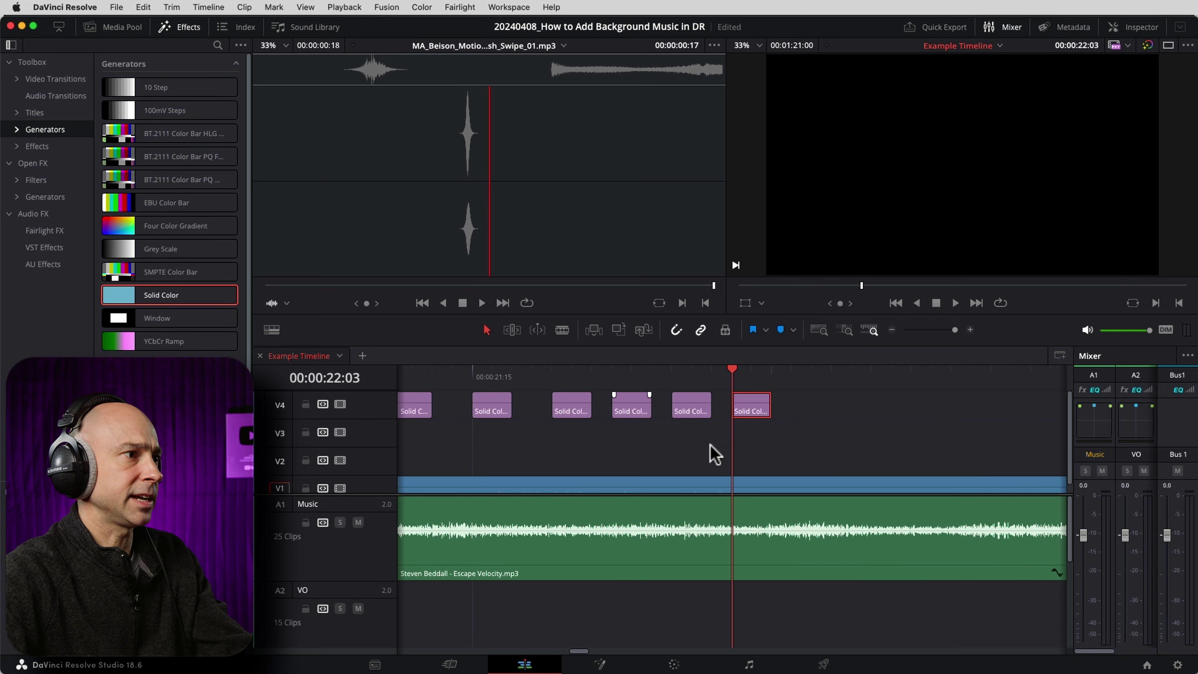
pyautogui.moveTo(850, 413); pyautogui.dragTo(595, 406)
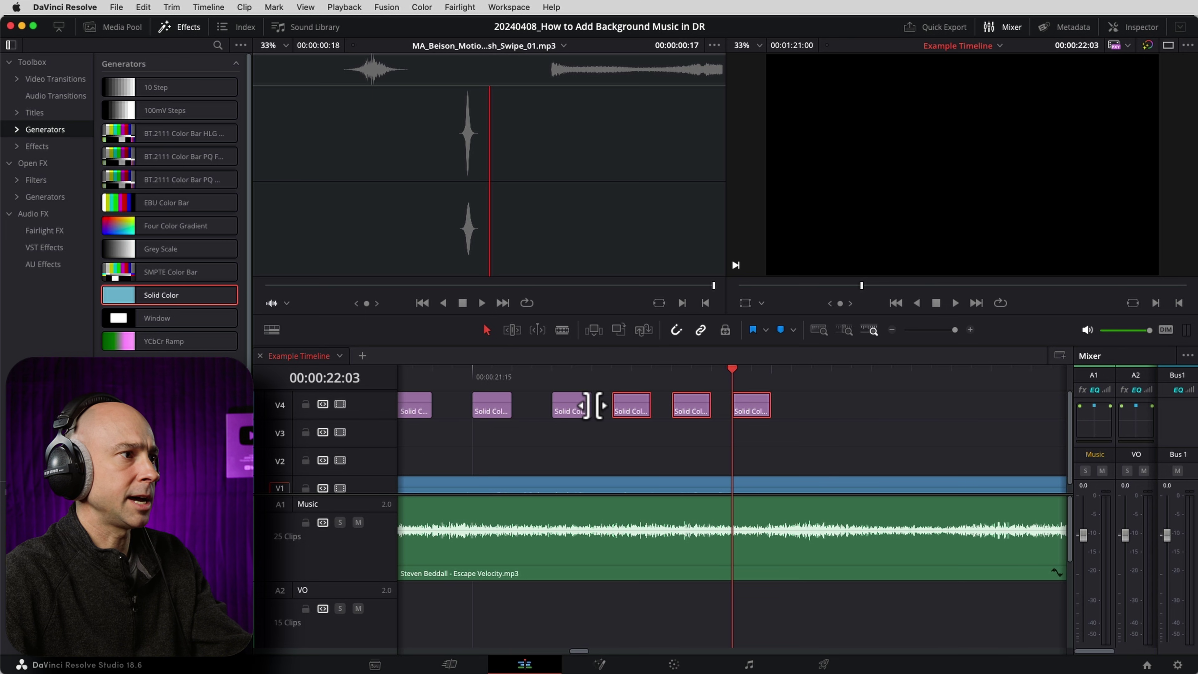
pyautogui.press('super+c')
pyautogui.click(780, 375)
pyautogui.press('super+v')
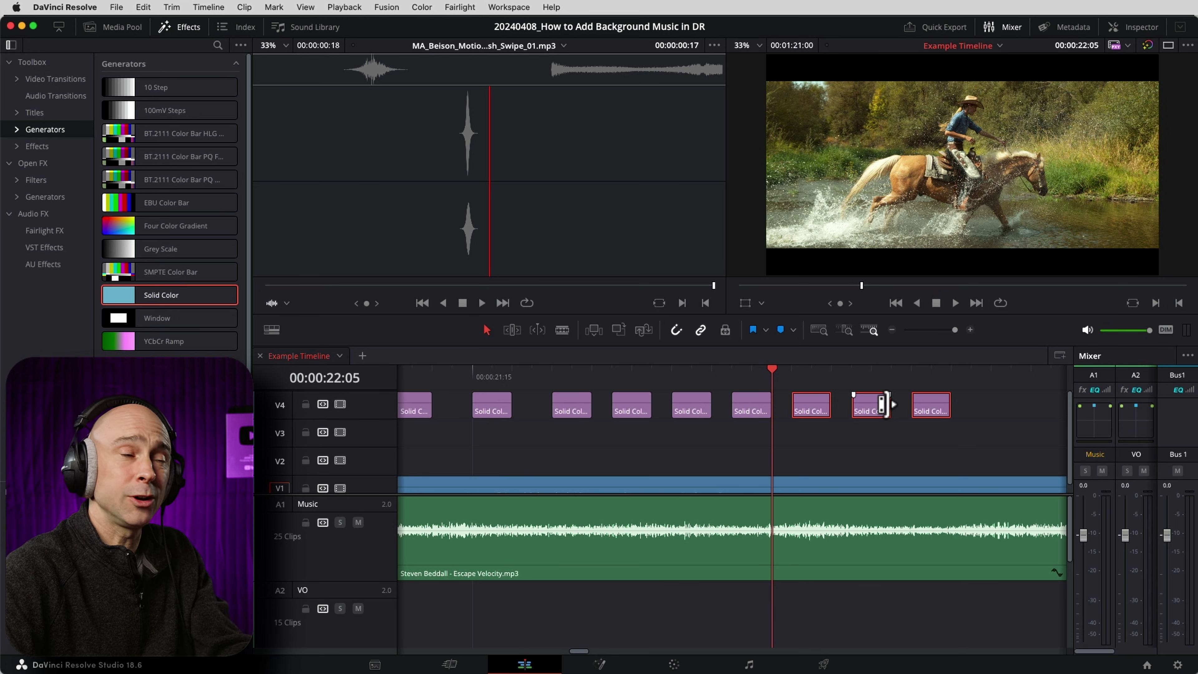
pyautogui.moveTo(882, 404); pyautogui.dragTo(889, 405)
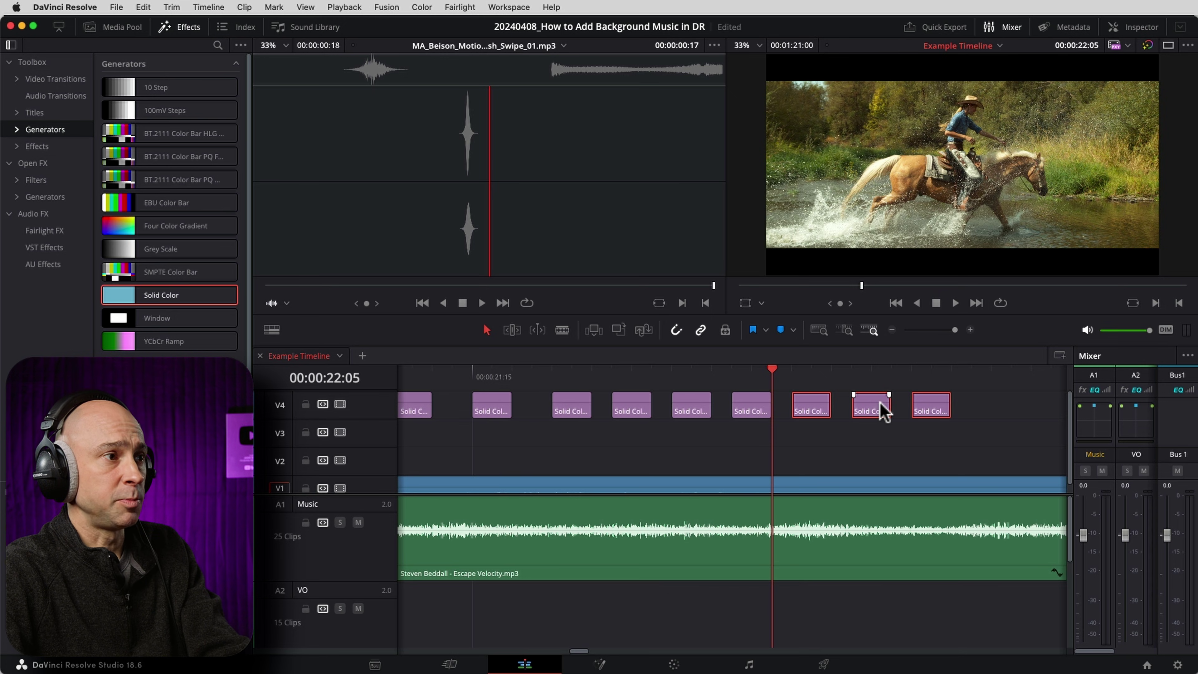
pyautogui.hotkey('shift', ',')
pyautogui.hotkey('shift', '.')
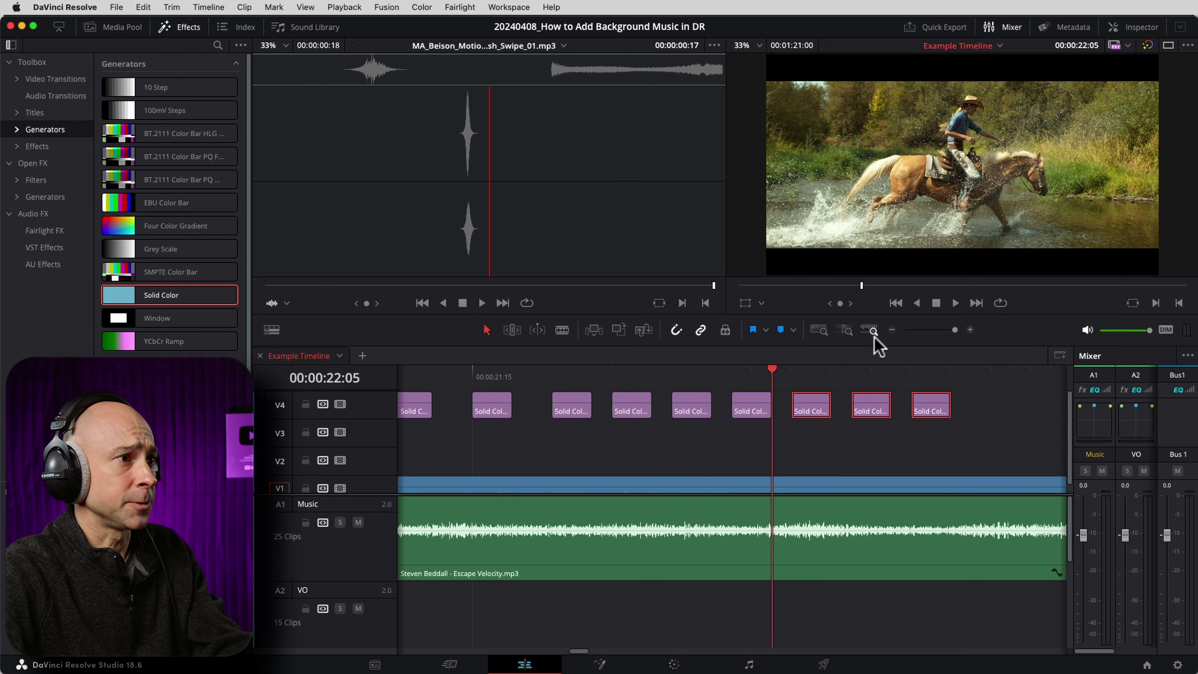
# - Option-drag the eighth V4 clip and those after it further right
pyautogui.click(872, 401)
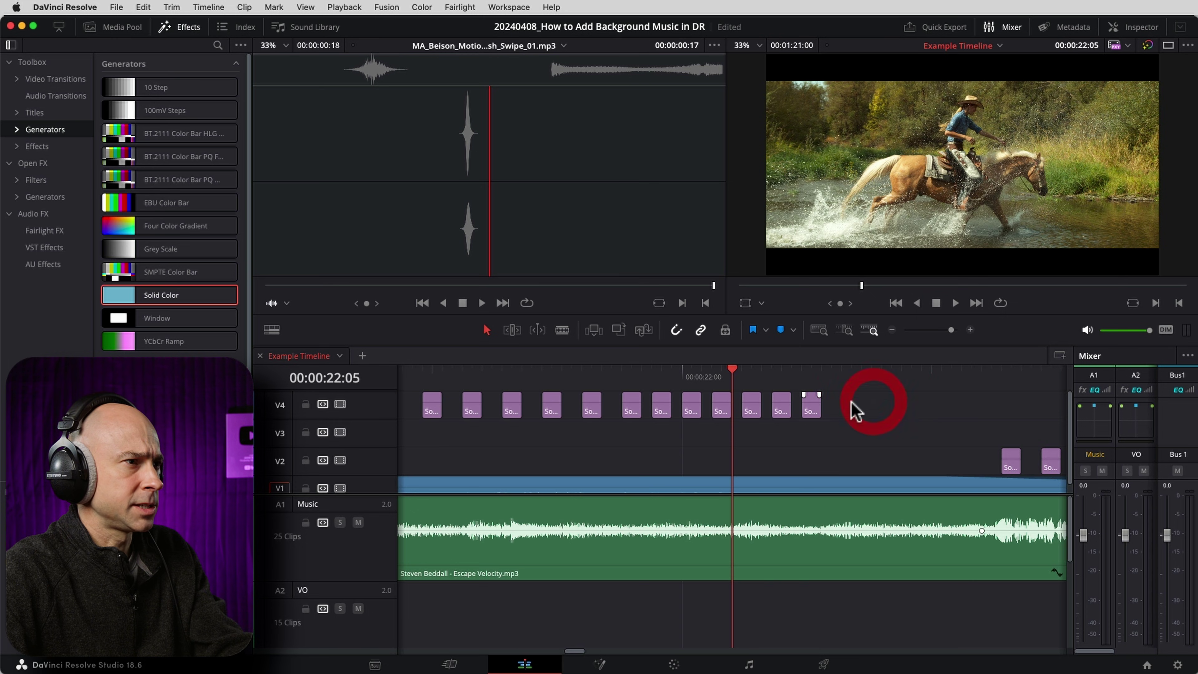
pyautogui.click(689, 407)
pyautogui.moveTo(690, 406); pyautogui.dragTo(820, 399)
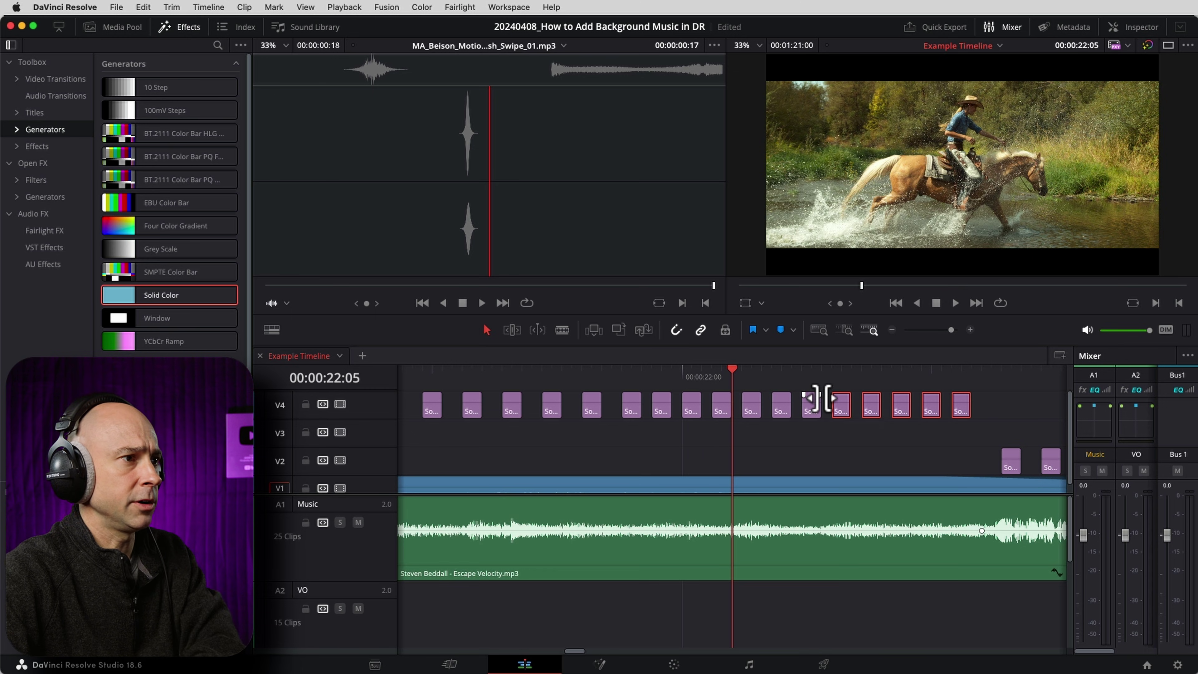
pyautogui.click(837, 447)
# - Play from 00:00:20:06, then move all V4 flicker clips earlier in time
pyautogui.click(892, 329)
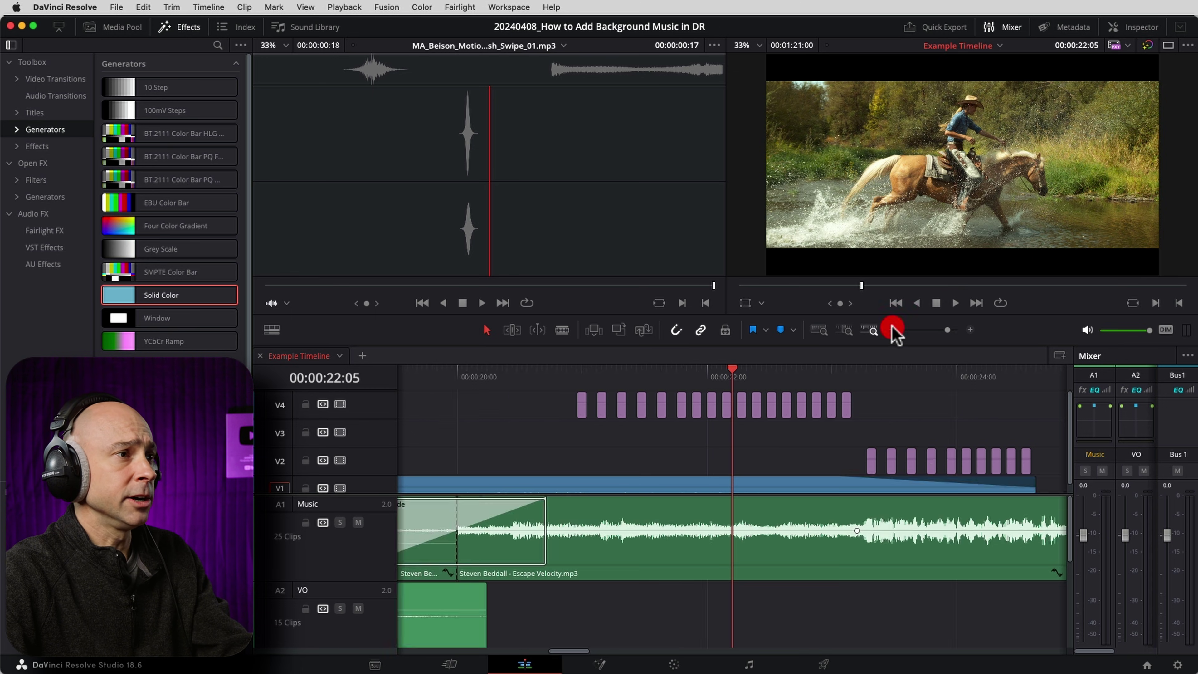
pyautogui.click(608, 376)
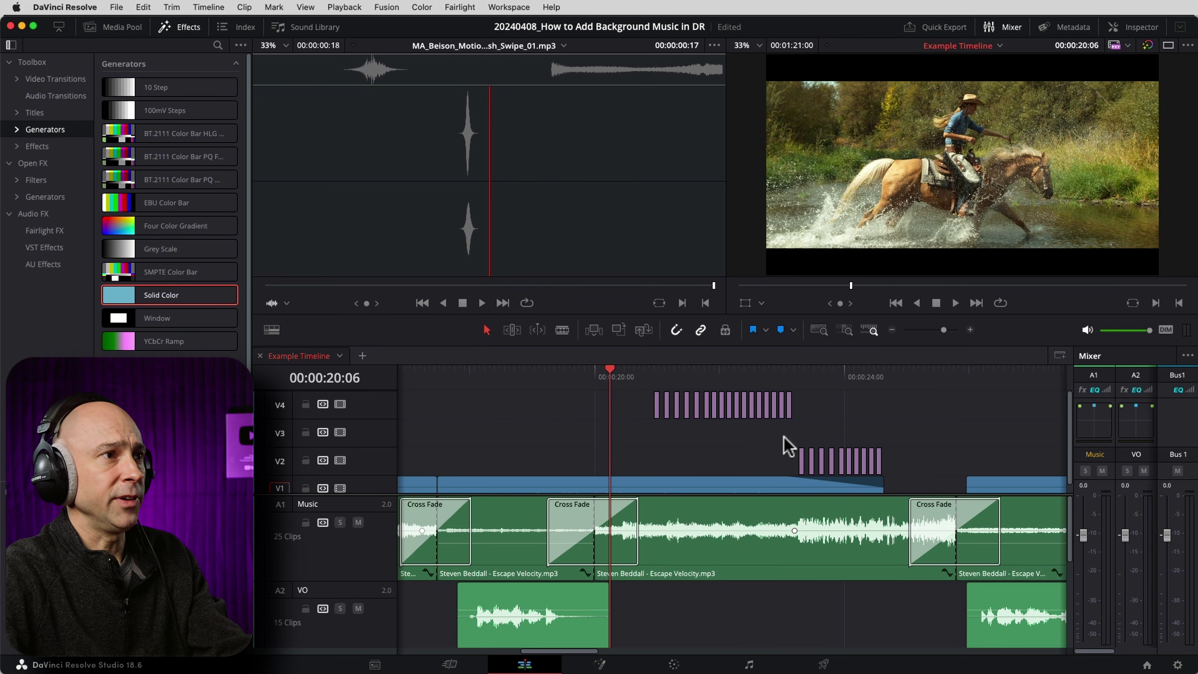
pyautogui.press('space')
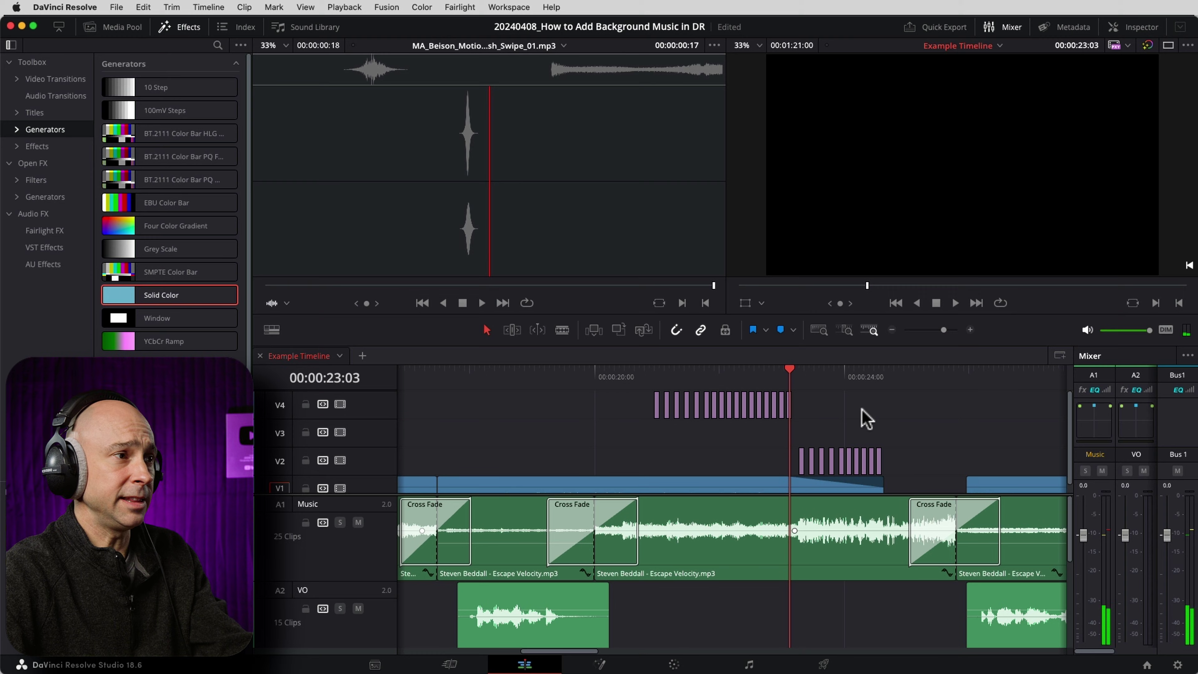
pyautogui.moveTo(864, 417); pyautogui.dragTo(611, 391)
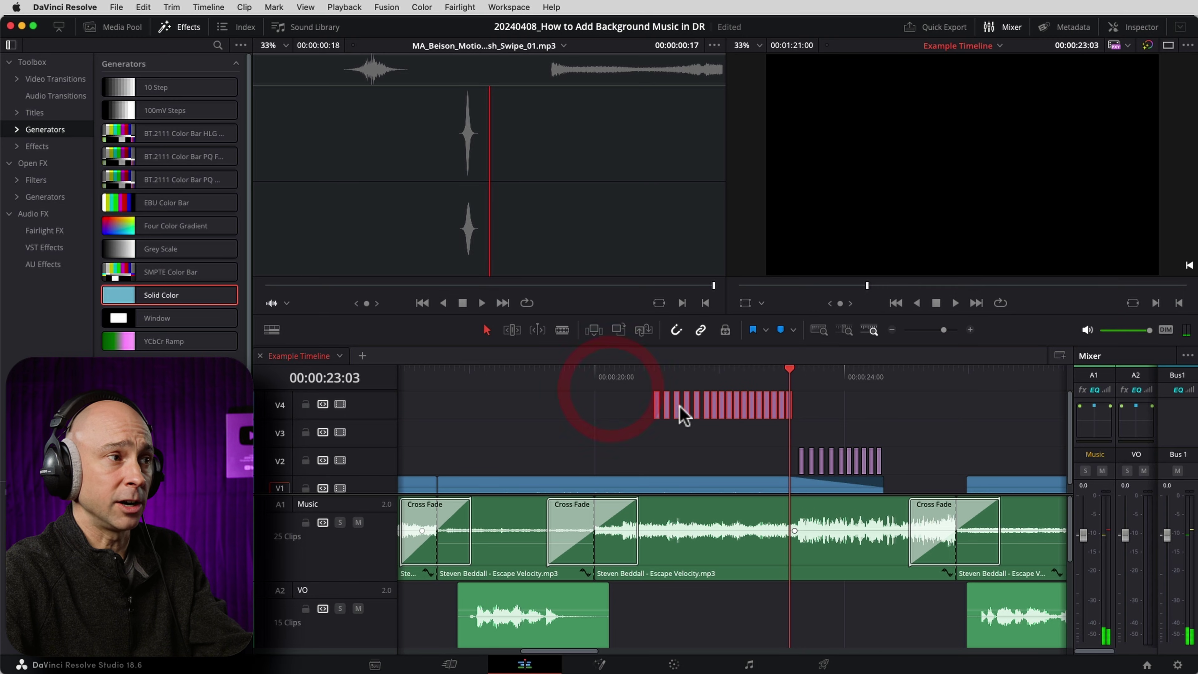
pyautogui.moveTo(678, 416); pyautogui.dragTo(644, 415)
pyautogui.click(759, 466)
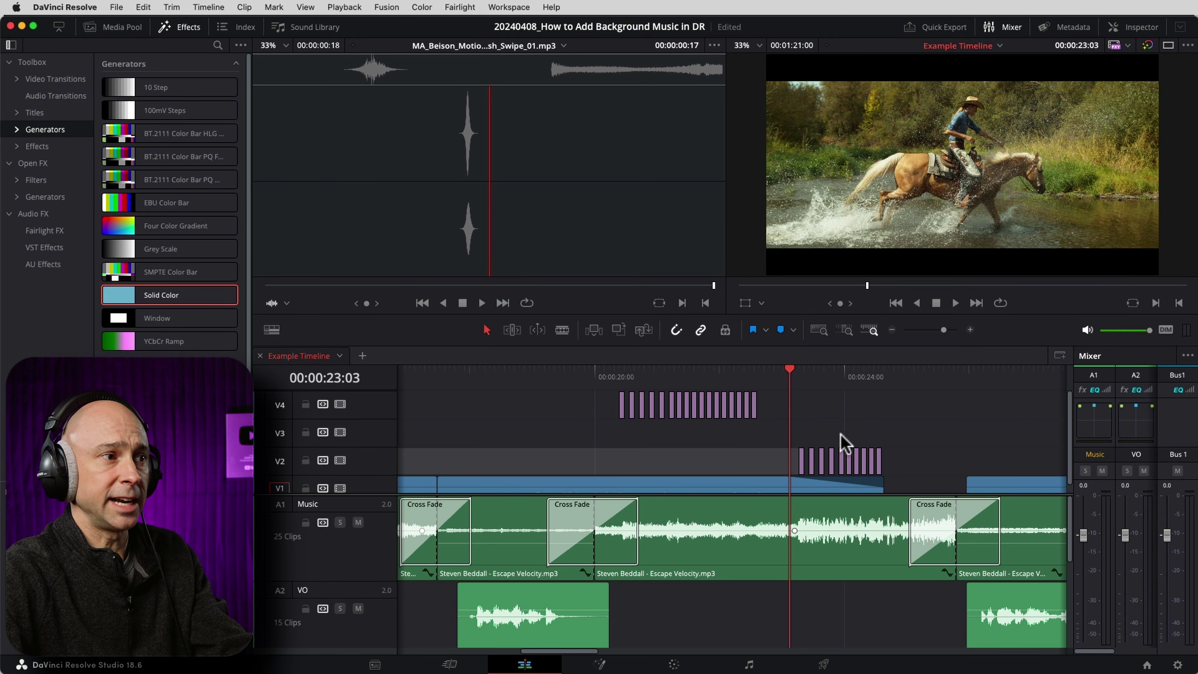
# - Play back the flicker from 00:00:22:15 to review the result
pyautogui.scroll(3, 848, 481)
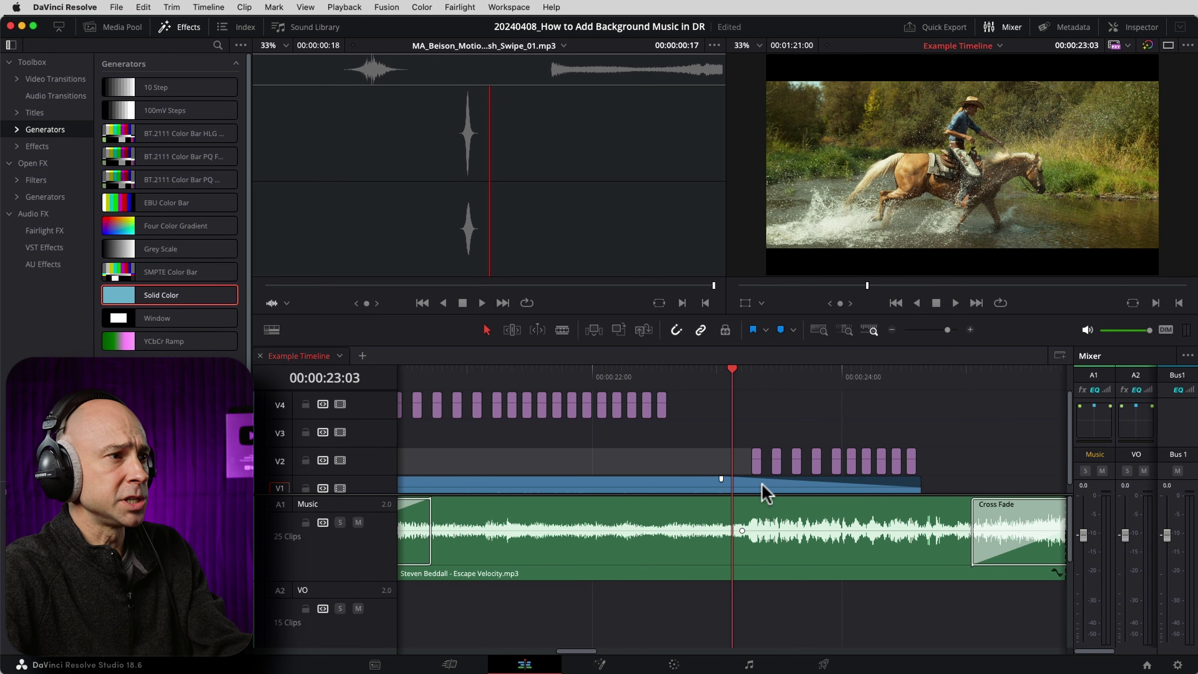
pyautogui.scroll(-1, 766, 493)
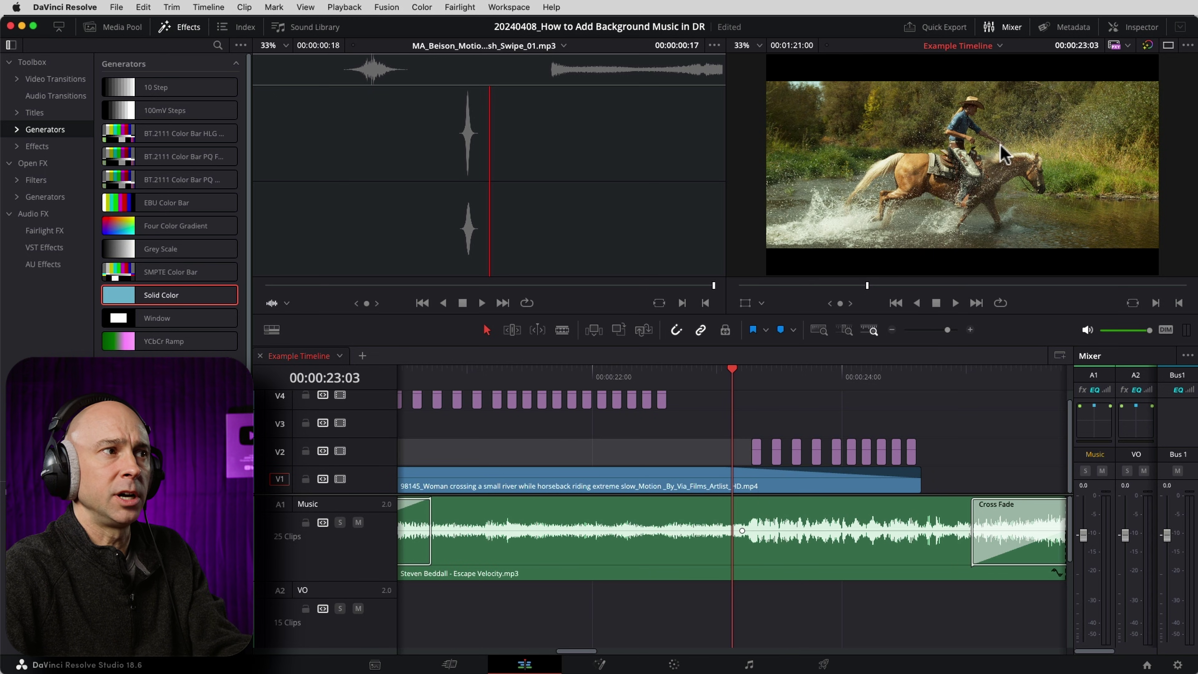
pyautogui.click(666, 368)
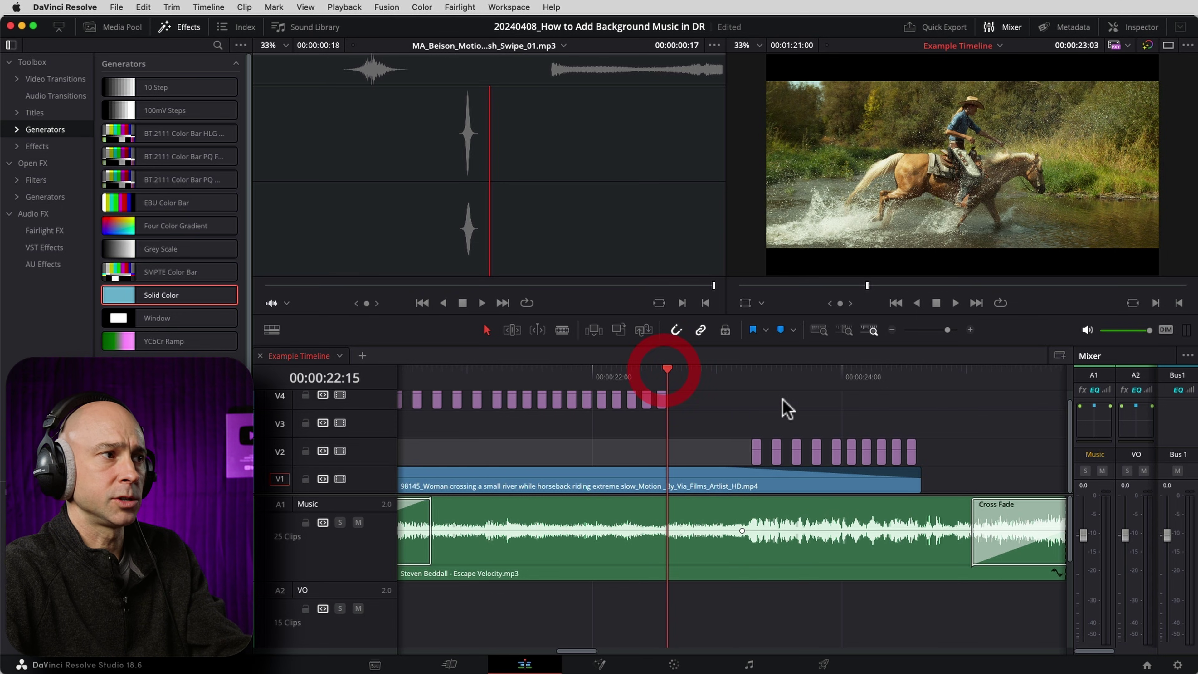
pyautogui.press('space')
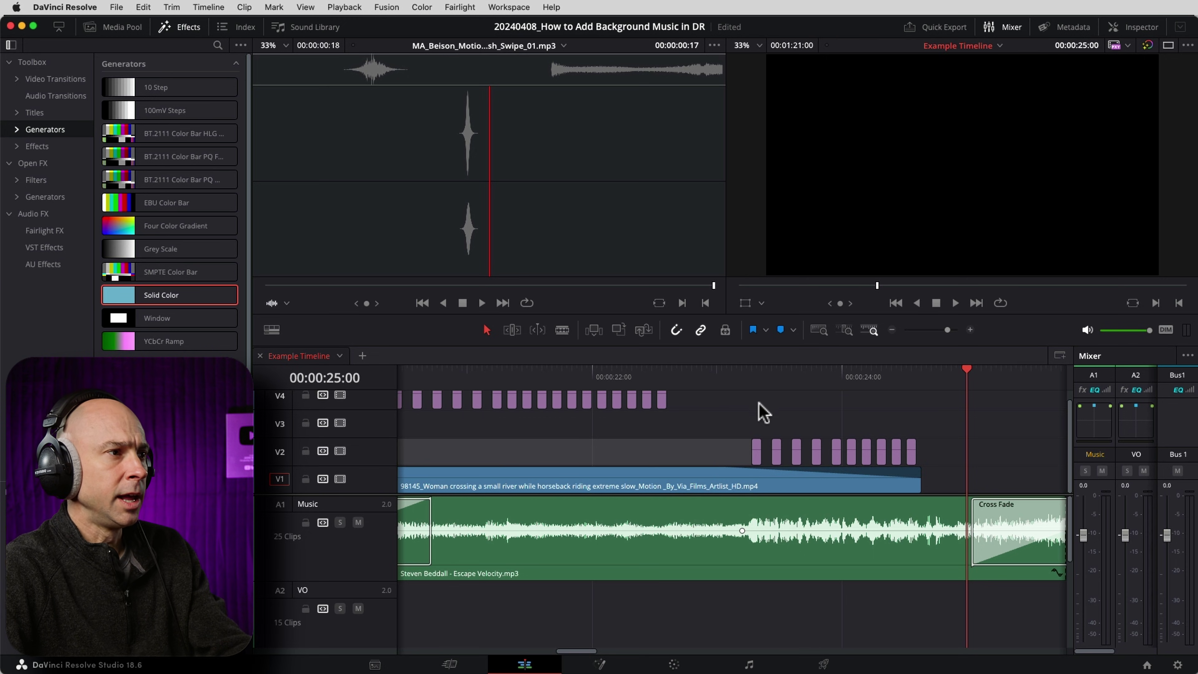
# - Place the whoosh from the SFX bin at 00:00:23:07 and move it down to SFX1
pyautogui.click(751, 379)
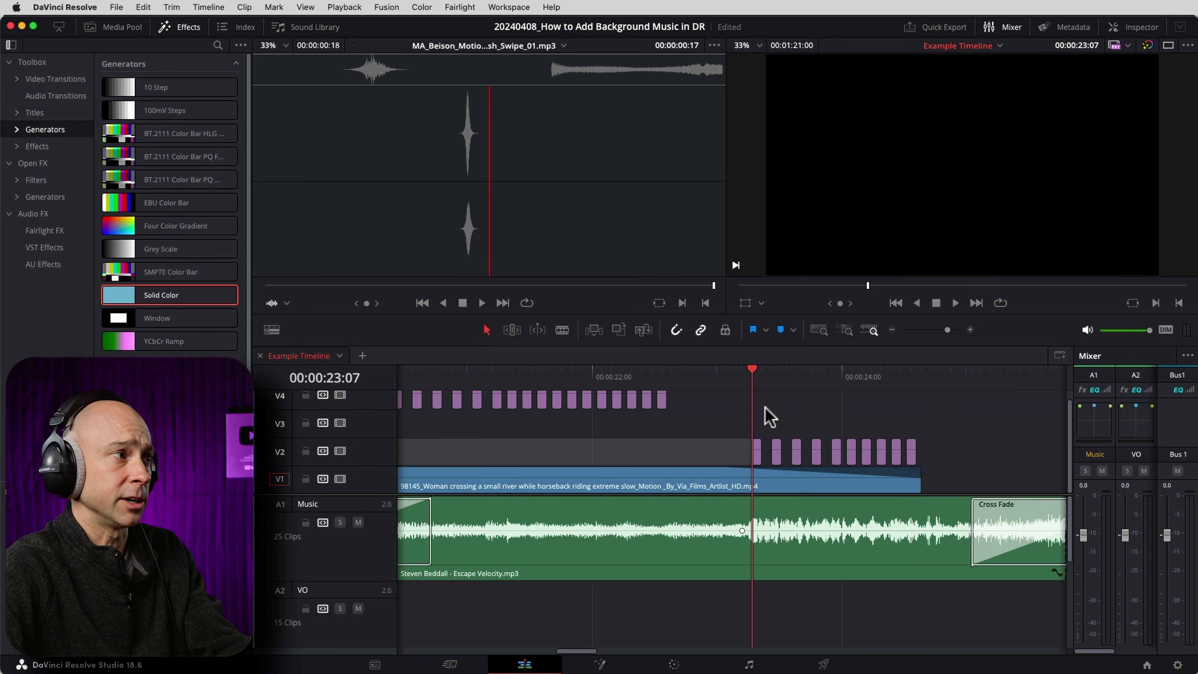
pyautogui.click(181, 27)
pyautogui.click(115, 27)
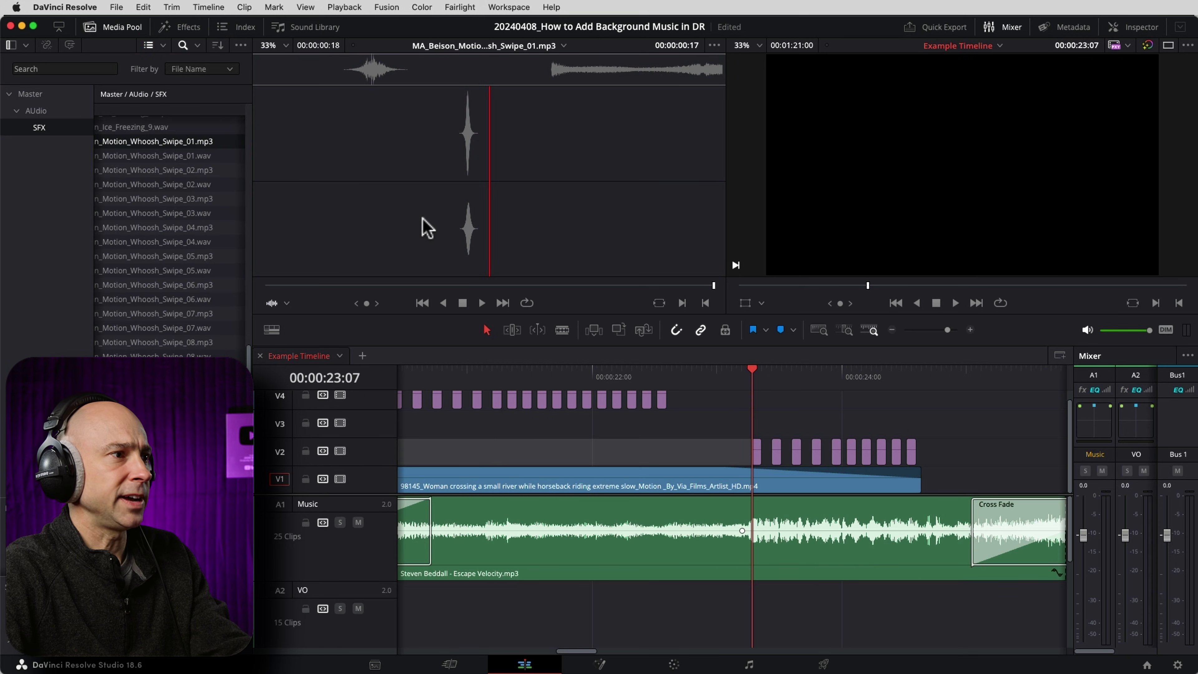
pyautogui.moveTo(427, 228); pyautogui.dragTo(693, 606)
pyautogui.scroll(-2, 656, 604)
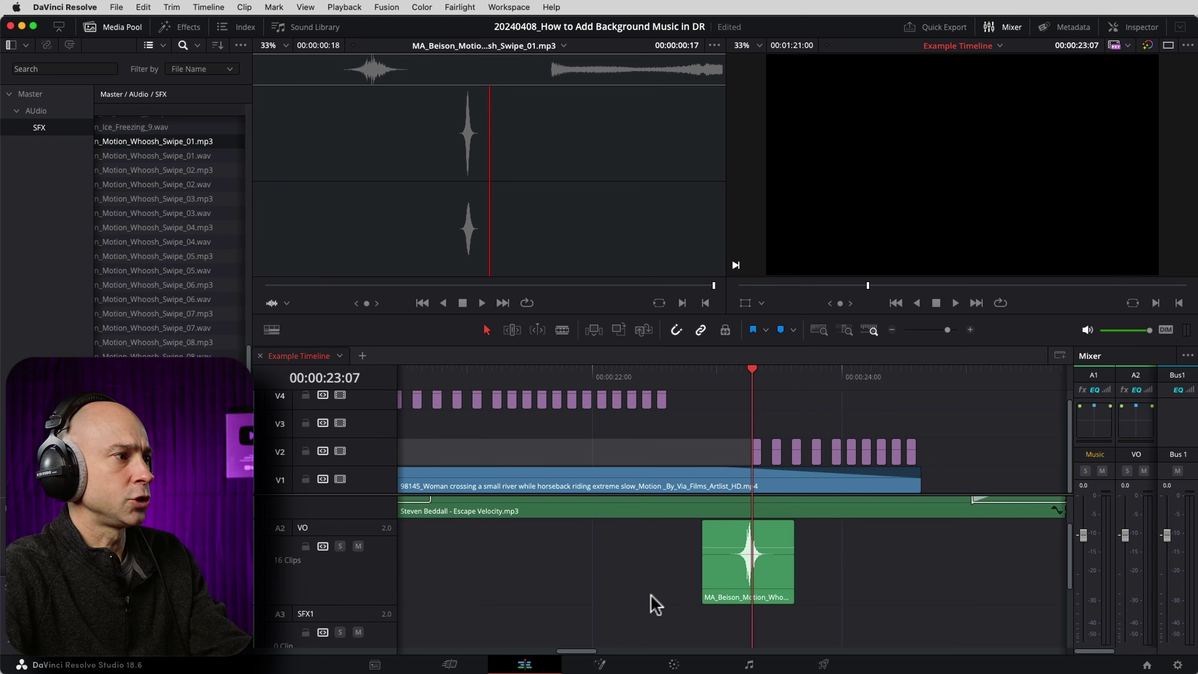
pyautogui.click(721, 543)
pyautogui.hotkey('alt', 'Down')
# - Trim the whoosh's start and tail to a short sound around the playhead
pyautogui.press('super+equal')
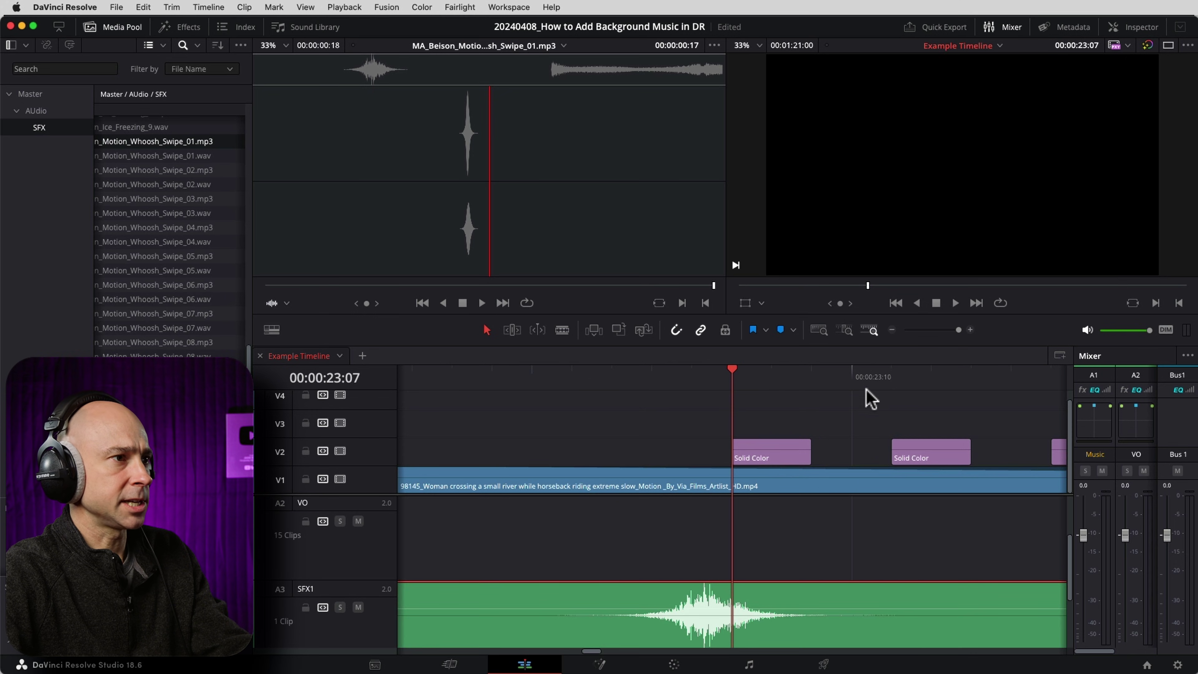
pyautogui.click(892, 330)
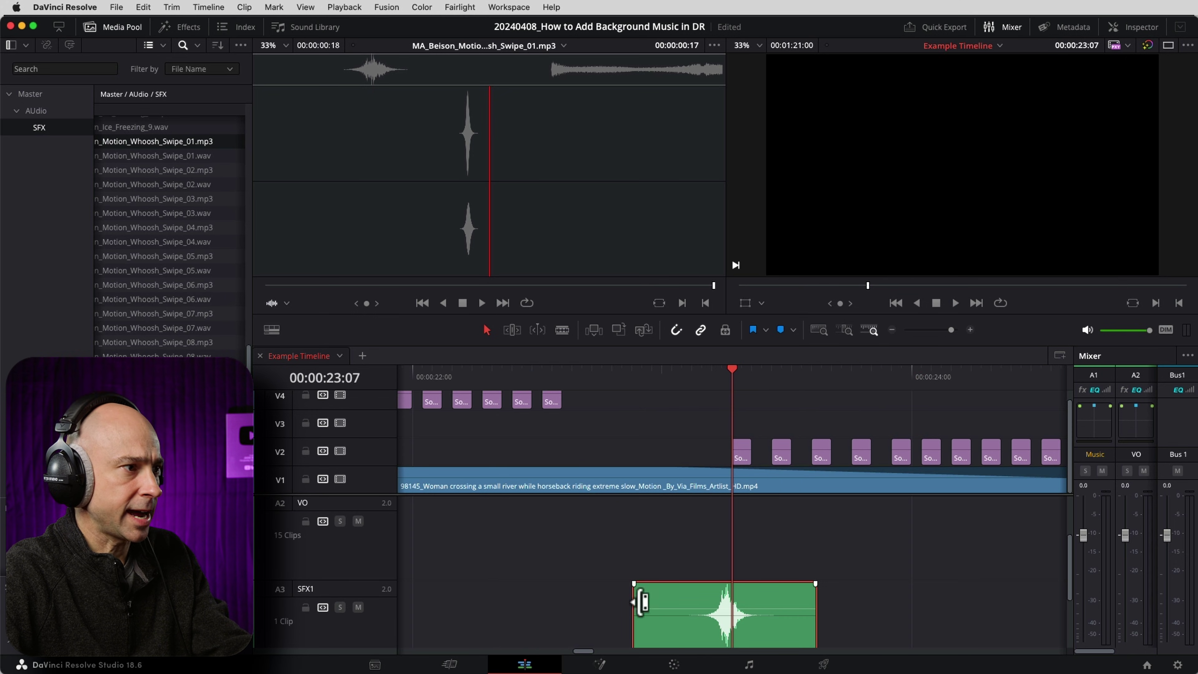
pyautogui.moveTo(632, 602); pyautogui.dragTo(703, 604)
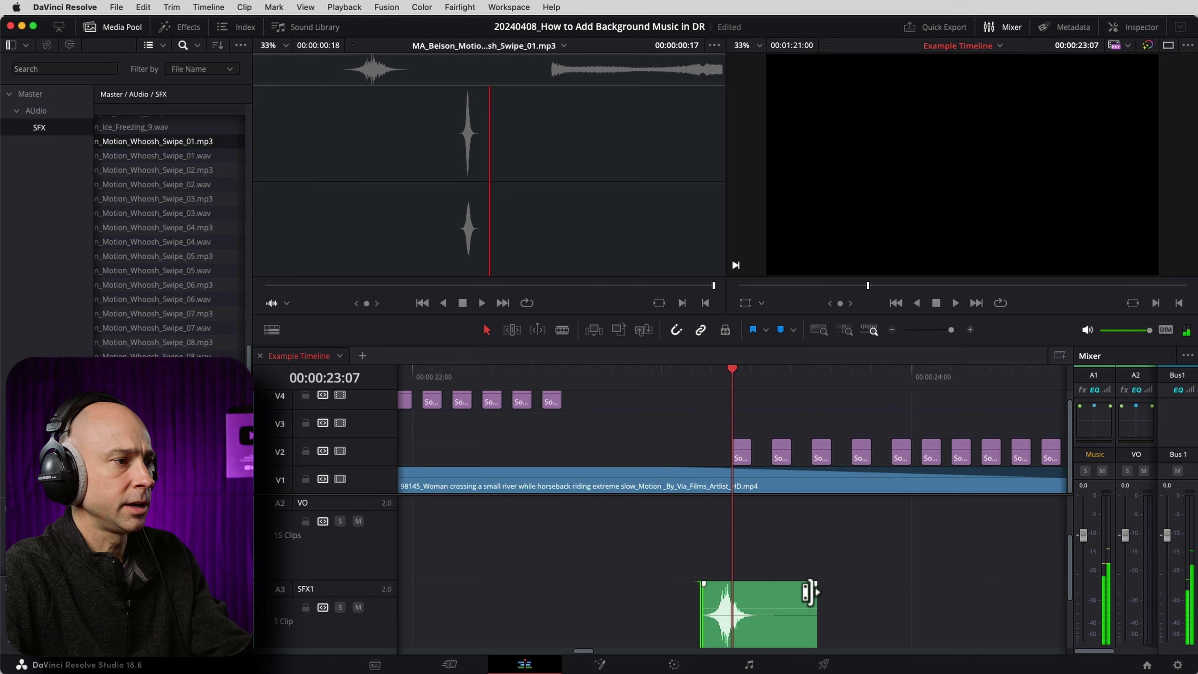
pyautogui.moveTo(810, 594); pyautogui.dragTo(743, 599)
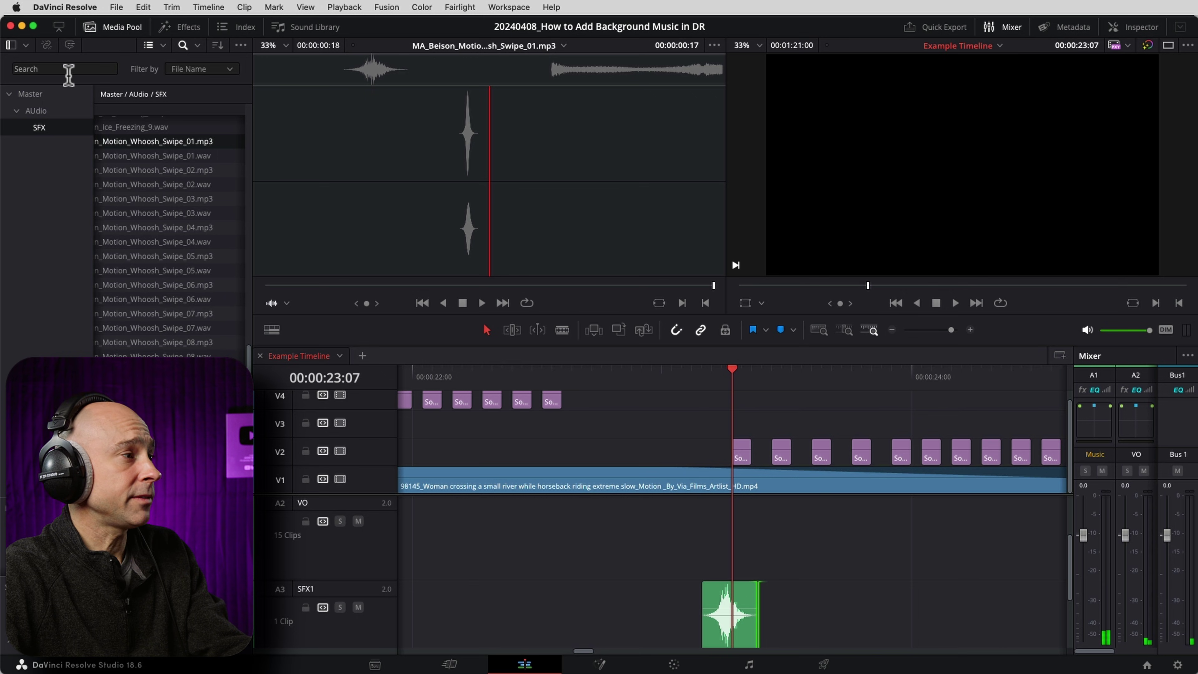
# - Audition sound effects in the TRANSITION SFX bin
pyautogui.click(19, 355)
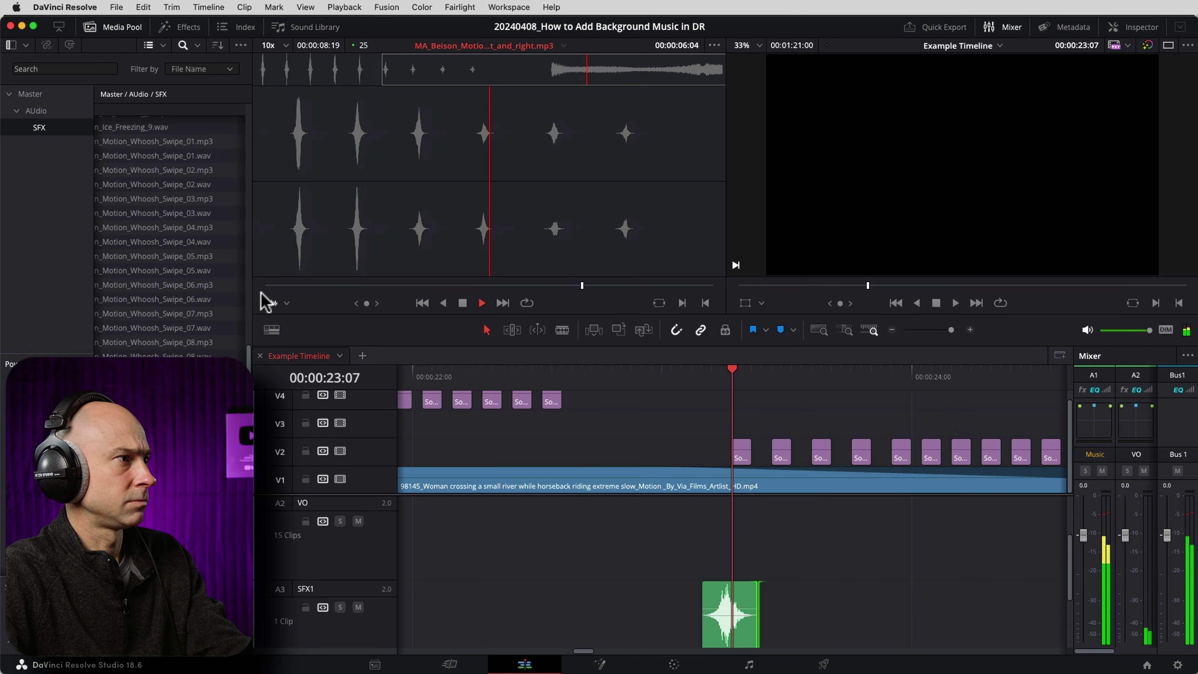
pyautogui.click(133, 166)
pyautogui.click(136, 238)
pyautogui.press('space')
pyautogui.scroll(-5, 137, 246)
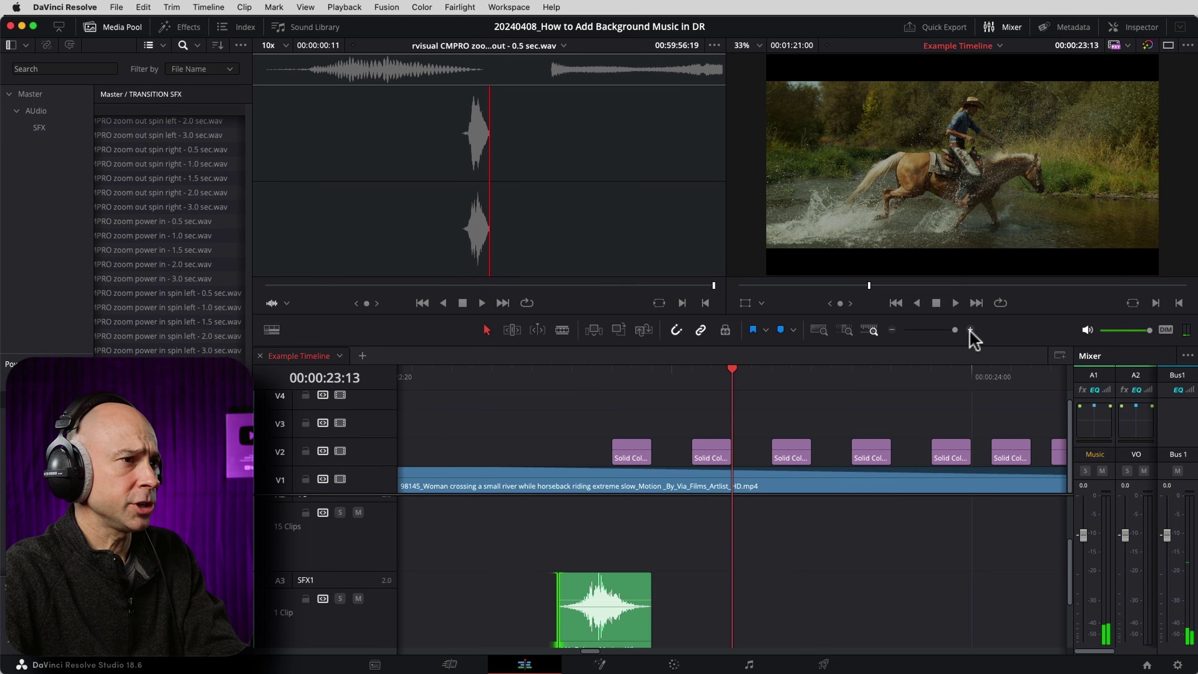
# - Nudge the SFX1 whoosh a frame later, trim both ends, and copy it onto SFX2
pyautogui.click(970, 329)
pyautogui.click(559, 578)
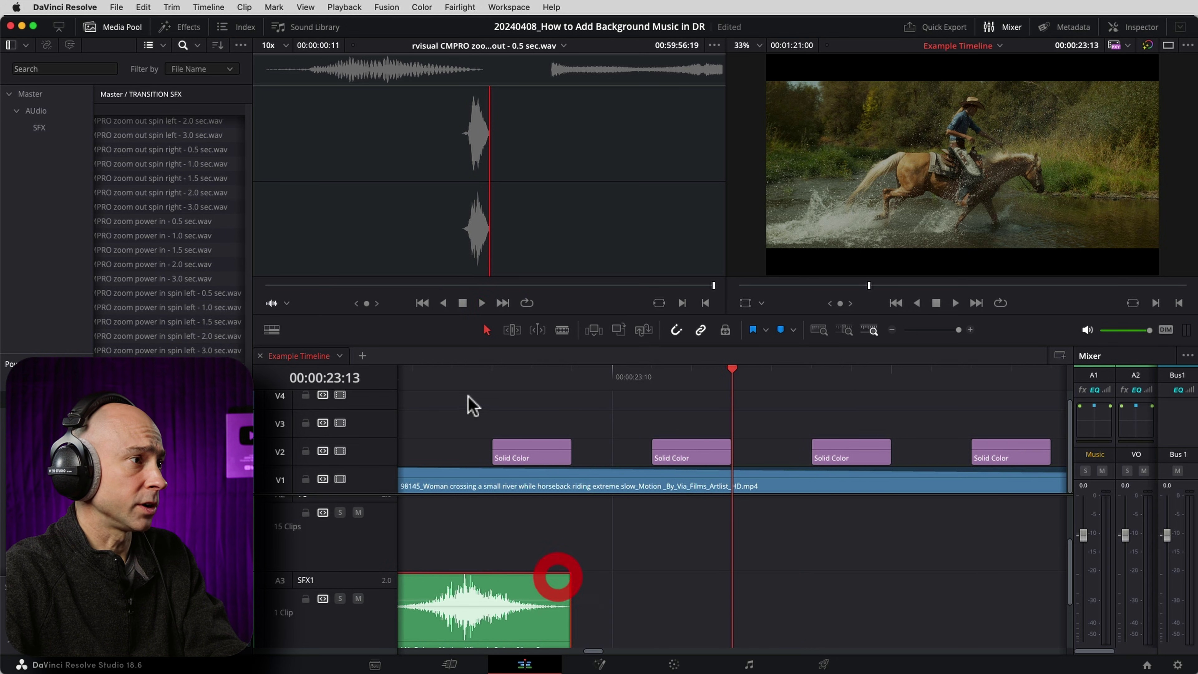
pyautogui.click(490, 584)
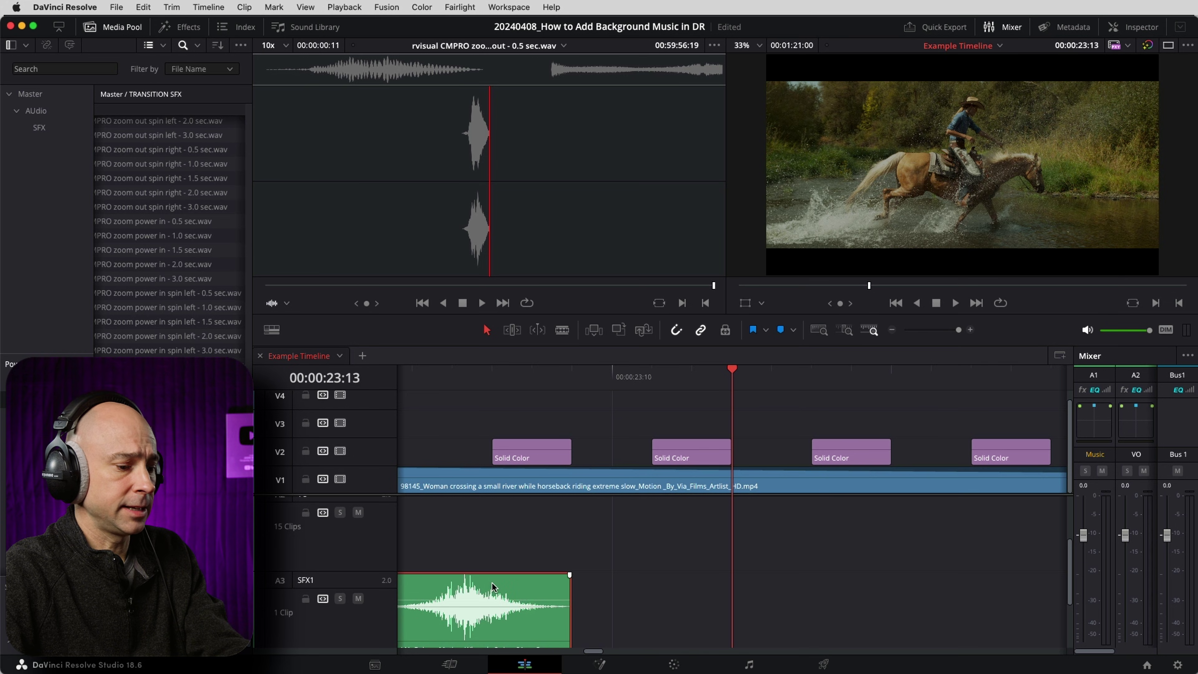
pyautogui.press('.')
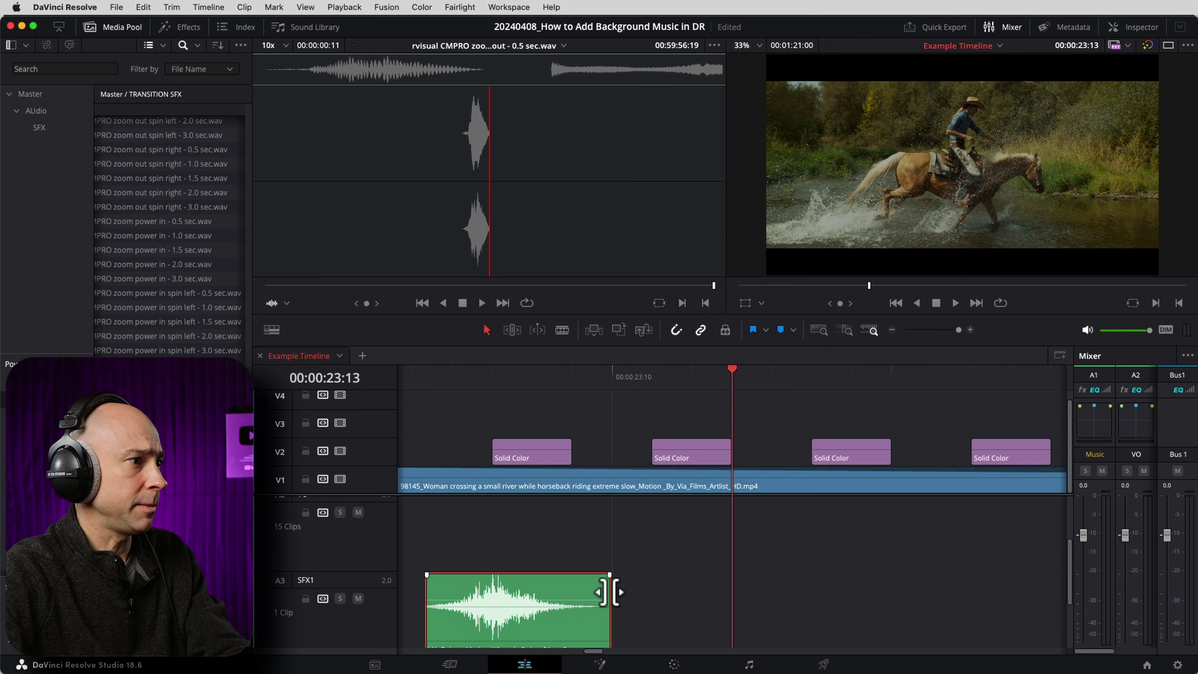
pyautogui.moveTo(608, 592); pyautogui.dragTo(537, 592)
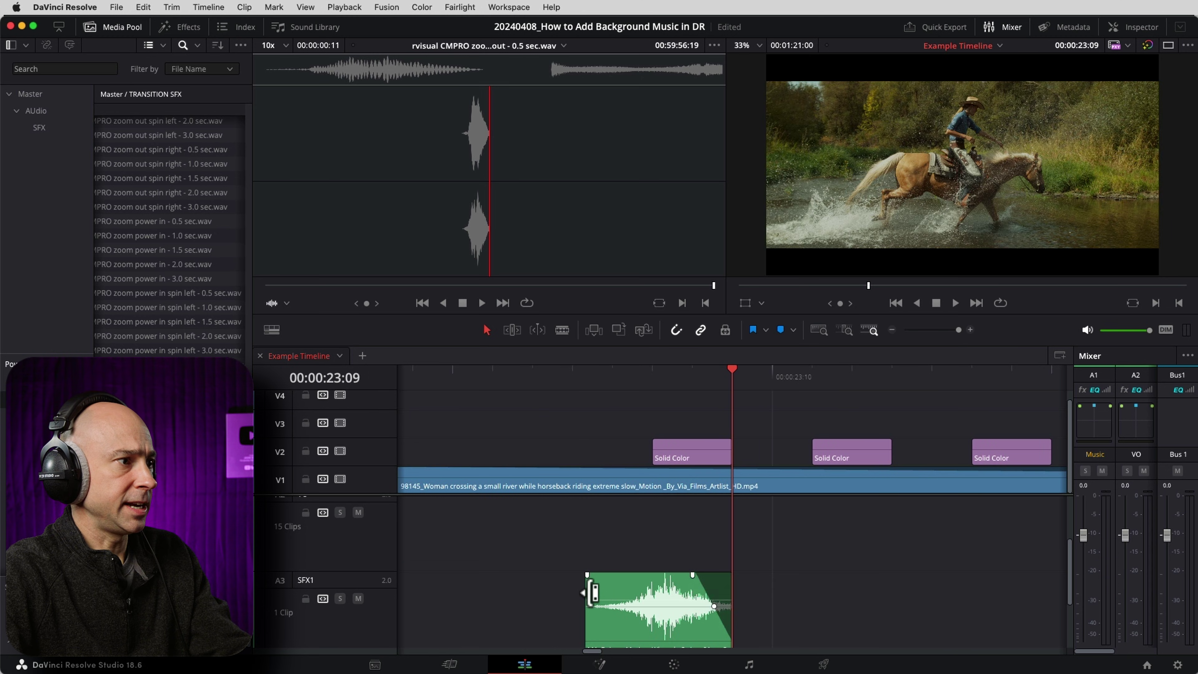
pyautogui.moveTo(587, 592); pyautogui.dragTo(611, 548)
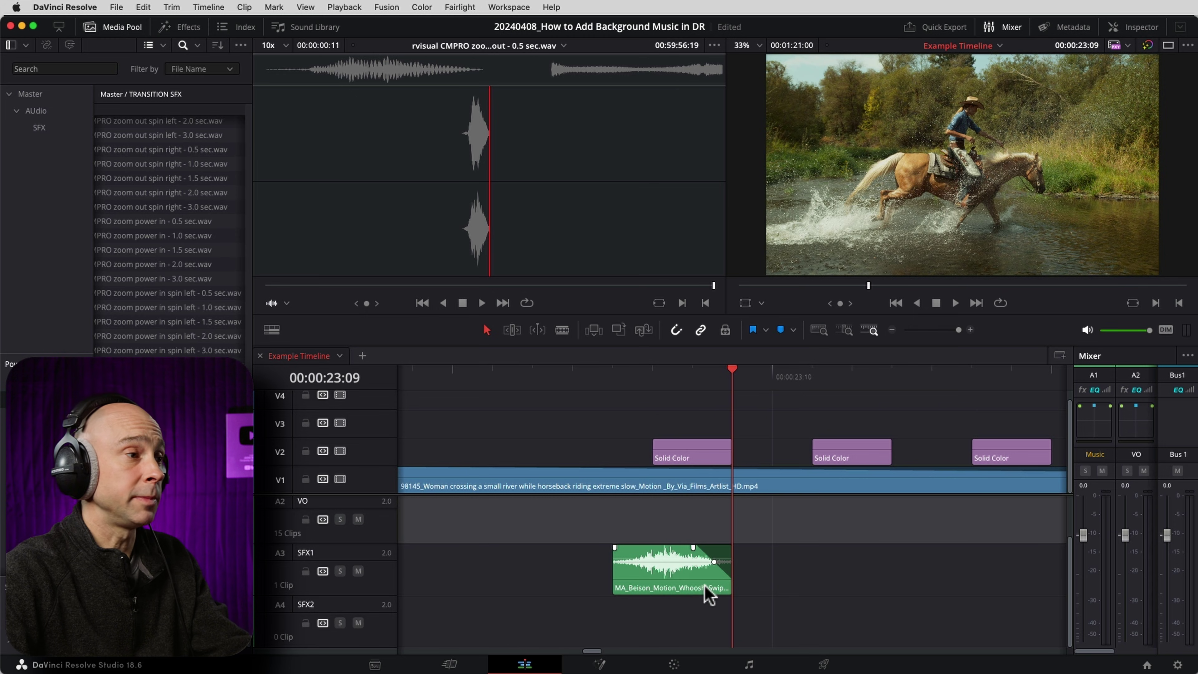
pyautogui.moveTo(674, 589); pyautogui.dragTo(846, 623)
# - Copy whooshes alternately onto SFX1 and SFX2 under the remaining flashes
pyautogui.press('.')
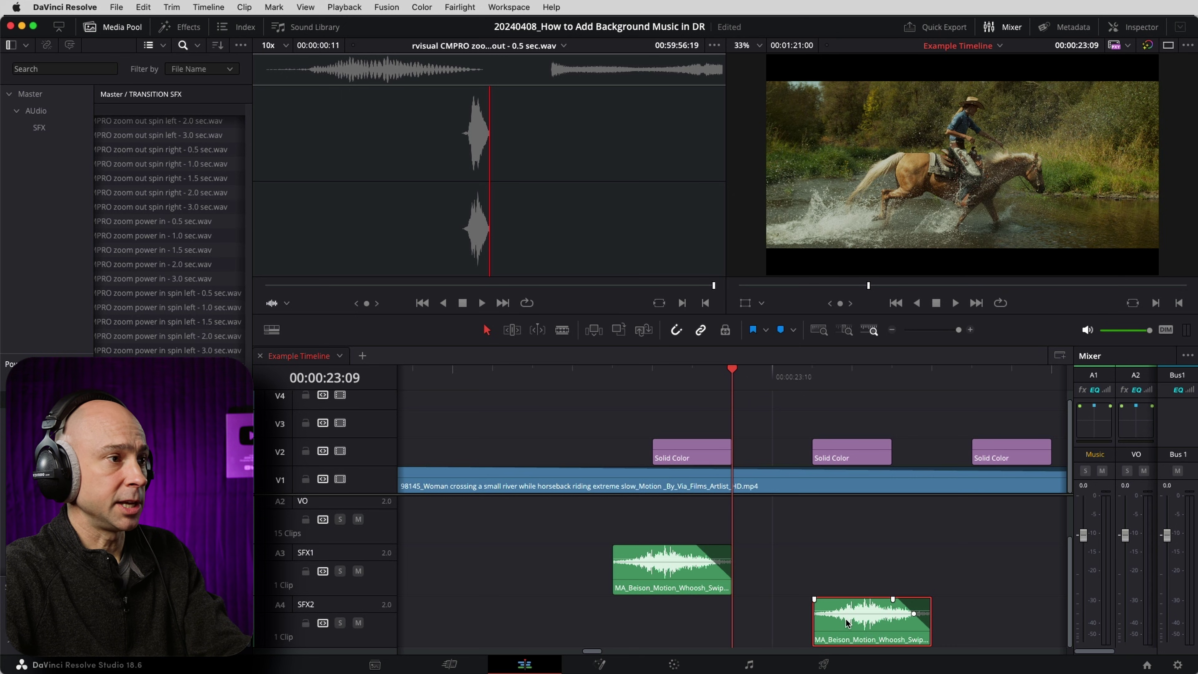
pyautogui.press(',')
pyautogui.moveTo(846, 640); pyautogui.dragTo(990, 574)
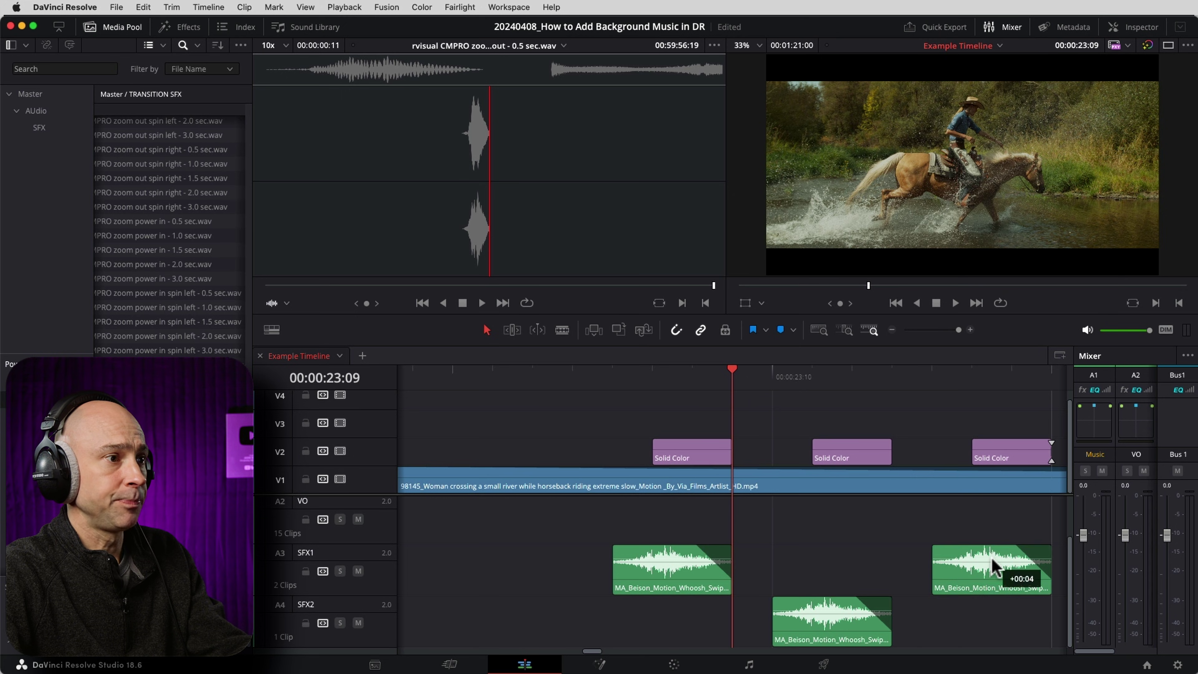
pyautogui.press('super+minus')
pyautogui.moveTo(716, 583); pyautogui.dragTo(910, 627)
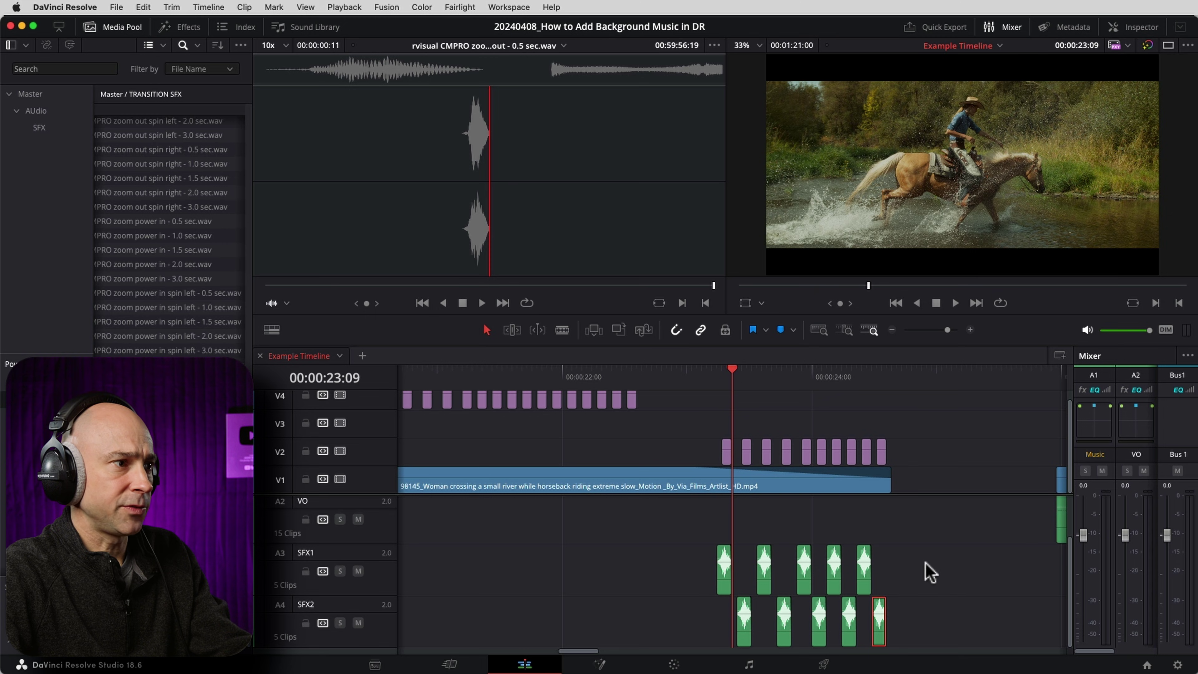
# - Select all ten whooshes and lower their Volume to -7.71 dB in the Inspector
pyautogui.moveTo(929, 572); pyautogui.dragTo(693, 632)
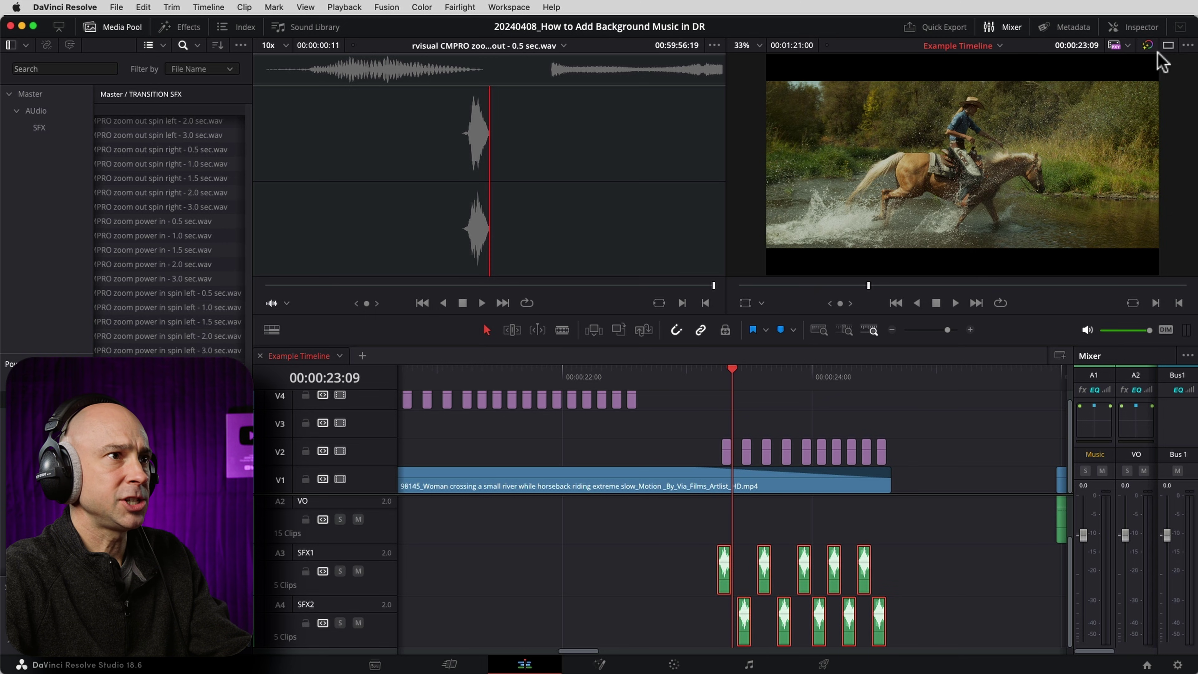
pyautogui.click(1141, 27)
pyautogui.moveTo(1109, 115); pyautogui.dragTo(1082, 125)
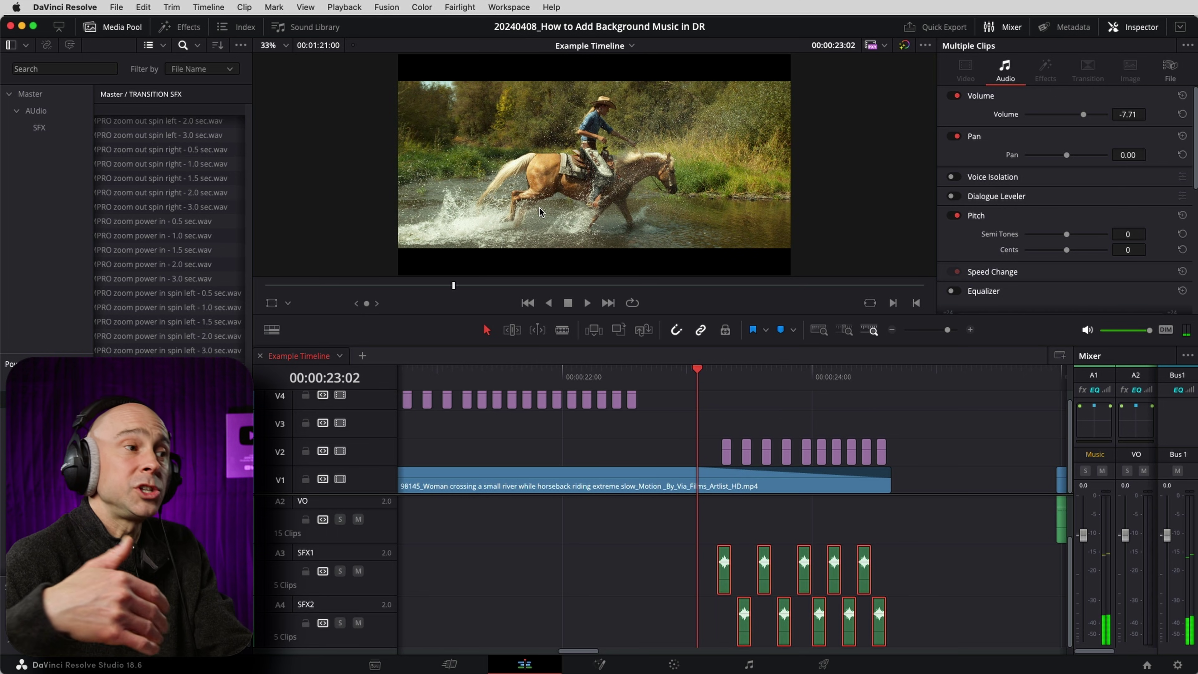
# - Deselect the whoosh clips and play back the flicker section to check the sound level
pyautogui.click(615, 568)
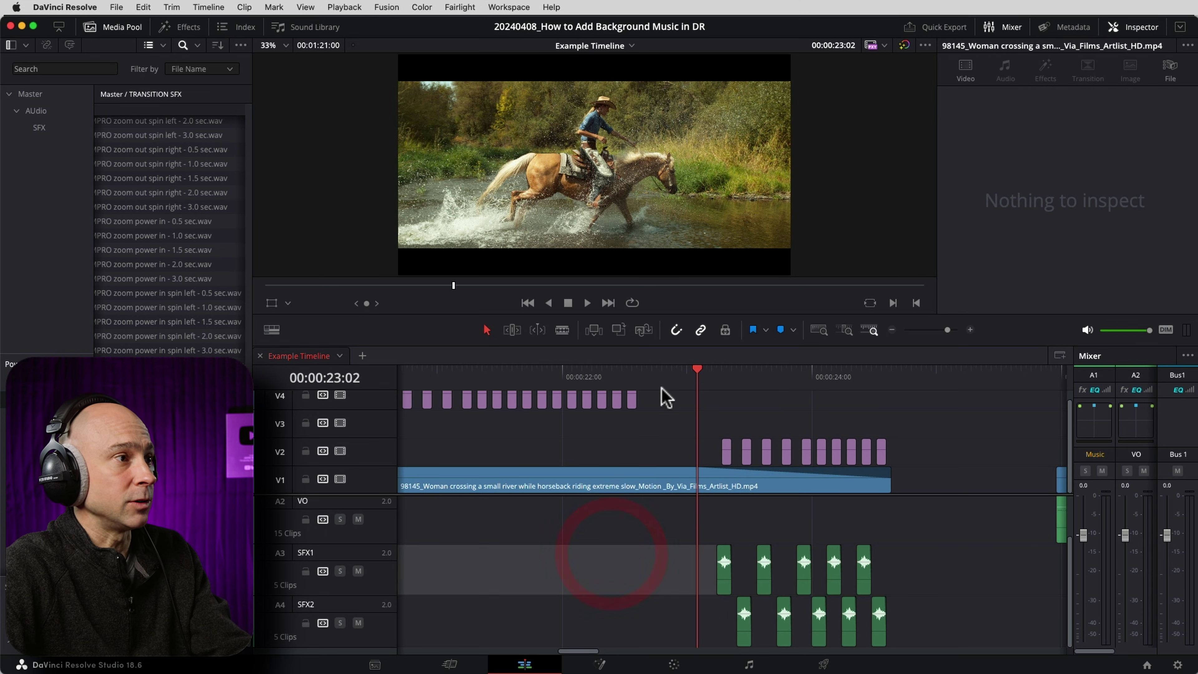
pyautogui.click(661, 388)
pyautogui.press('space')
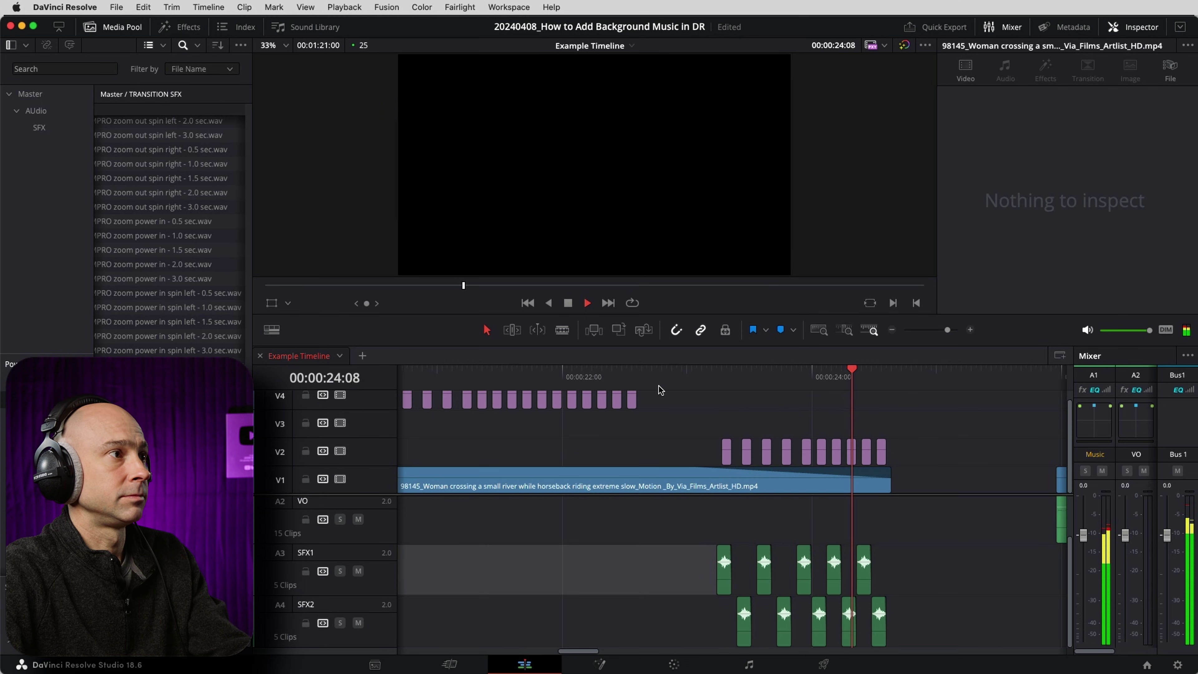
pyautogui.press('space')
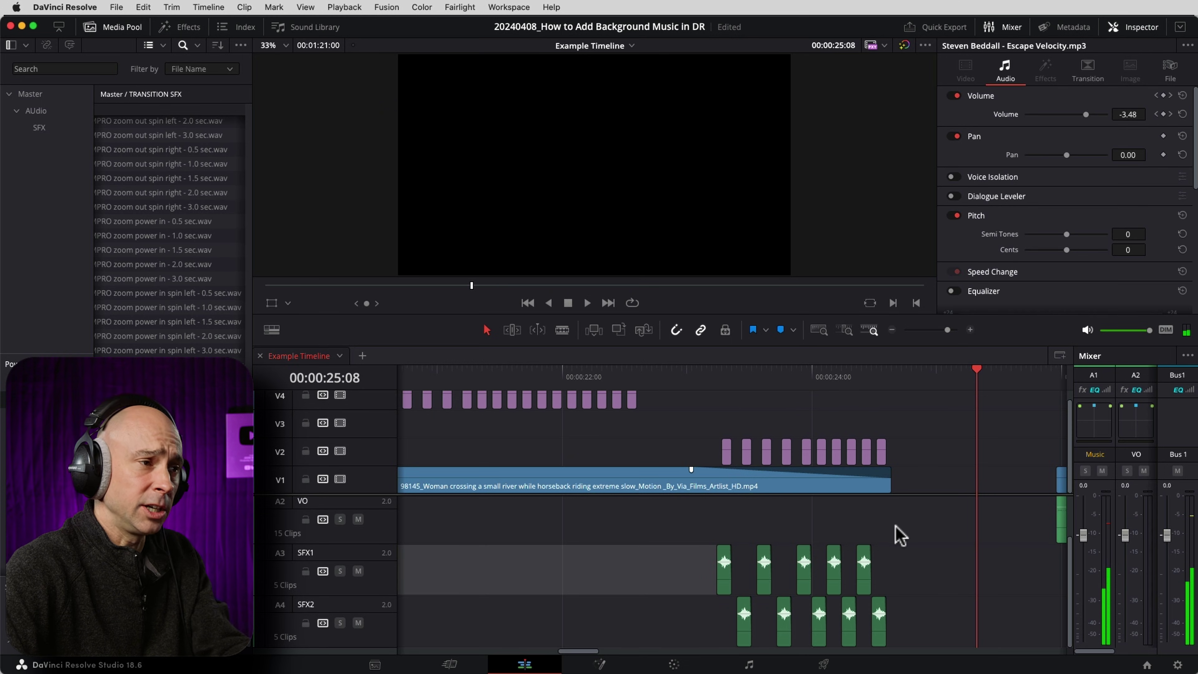
# - Lower all ten whoosh clips to -22.60 dB and replay the flicker from 22:15
pyautogui.moveTo(916, 548); pyautogui.dragTo(698, 627)
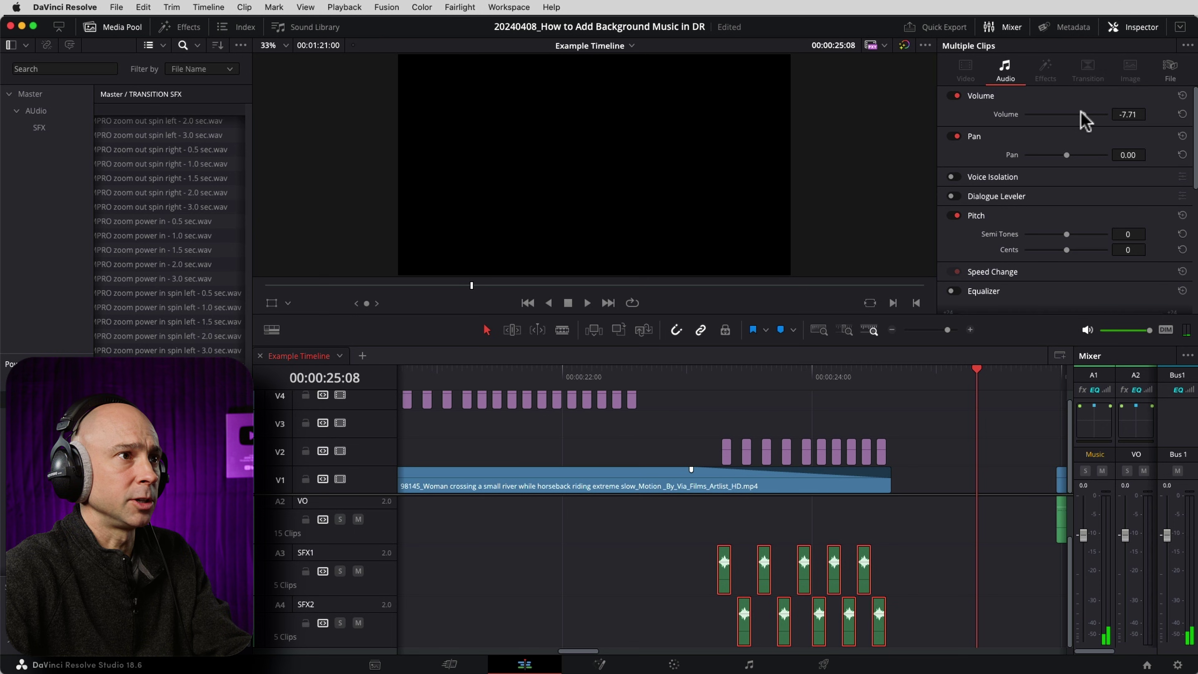
pyautogui.moveTo(1080, 113); pyautogui.dragTo(1076, 114)
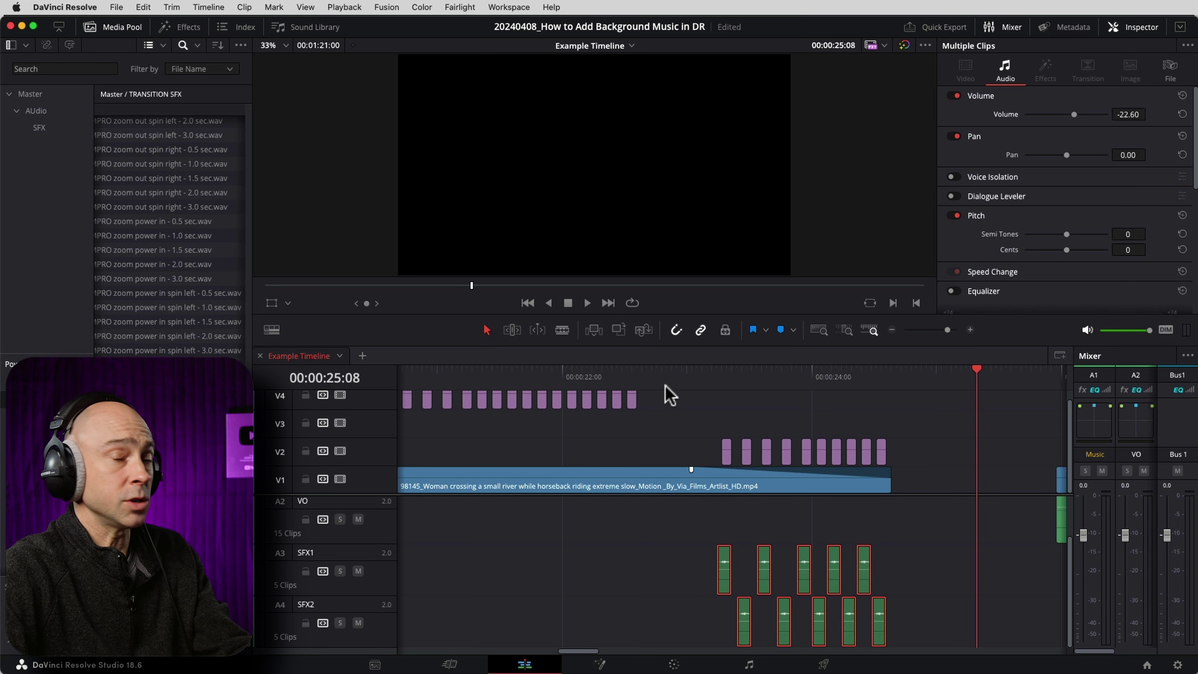
pyautogui.click(668, 394)
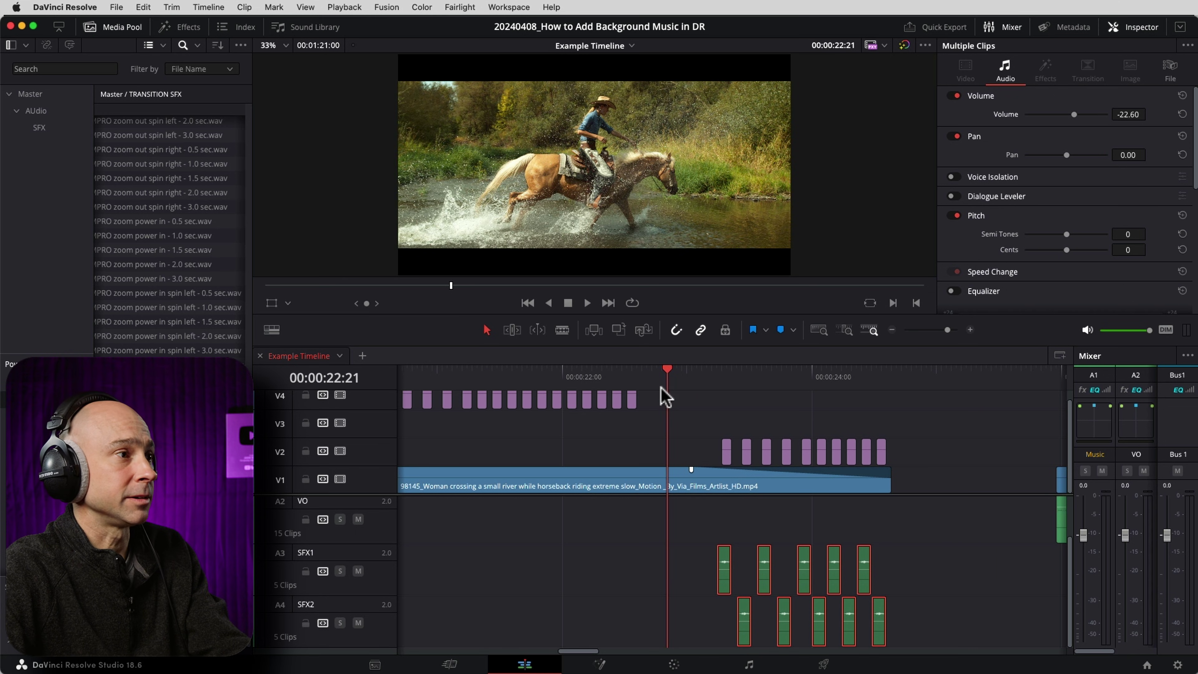
pyautogui.click(637, 515)
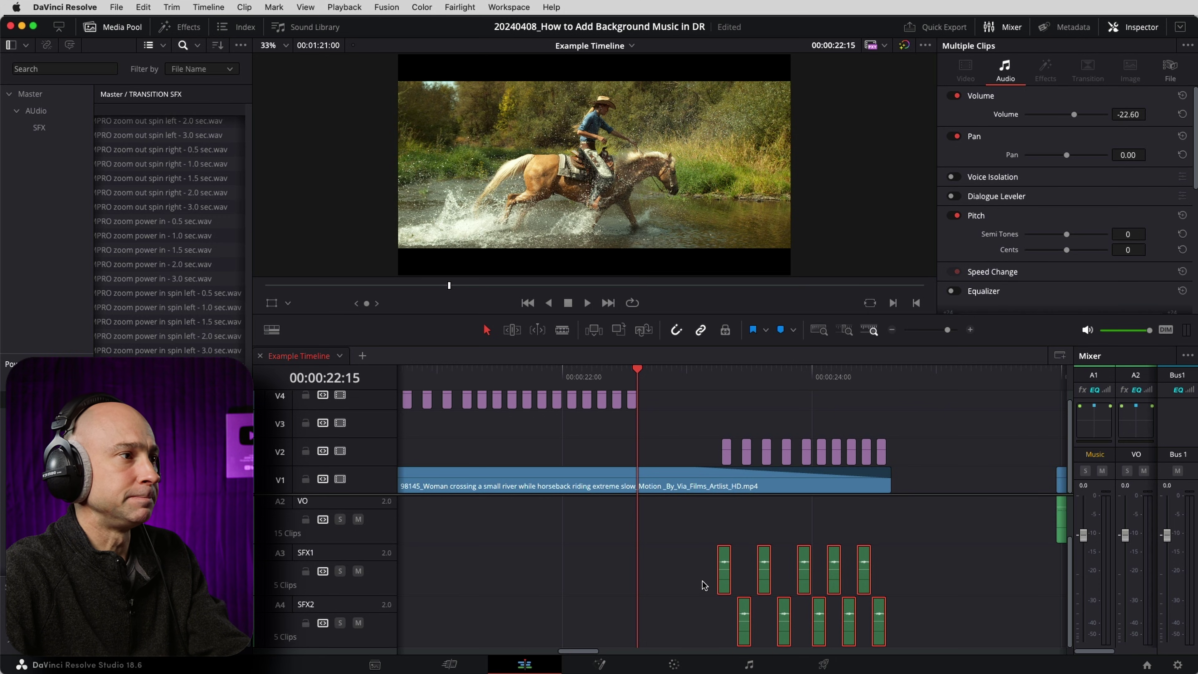
pyautogui.press('space')
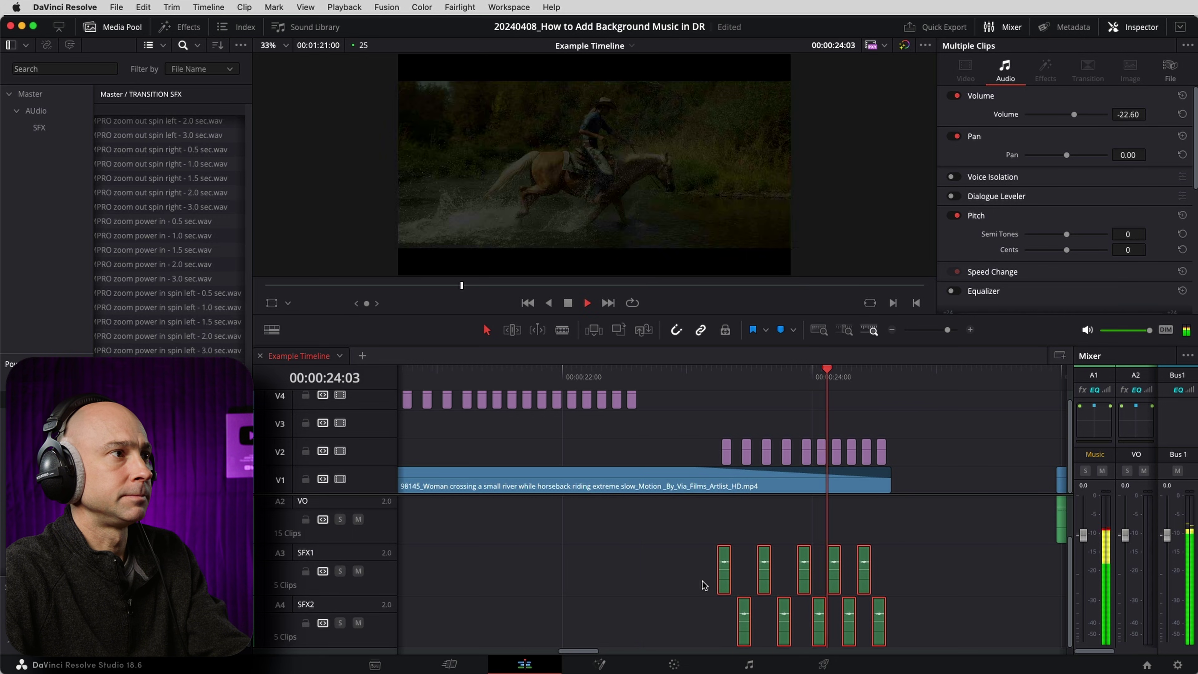
pyautogui.press('space')
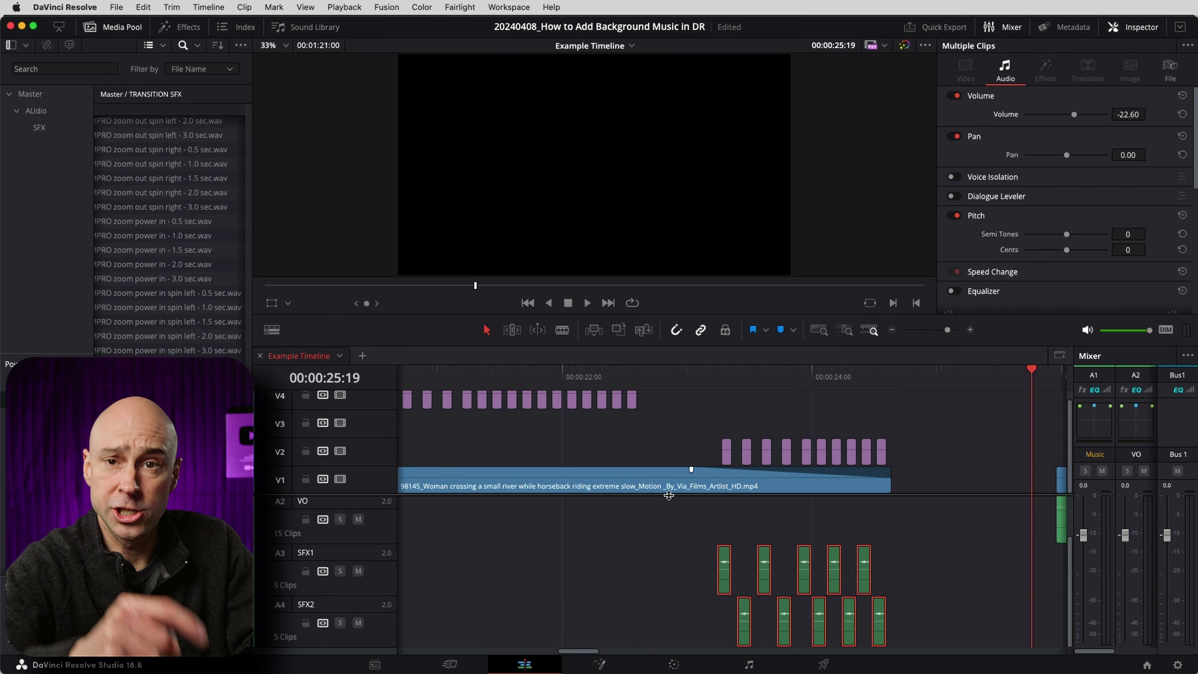
# - Combine the V2 Solid Color flash clips into a compound clip named 'Flicker'
pyautogui.moveTo(919, 430); pyautogui.dragTo(726, 455)
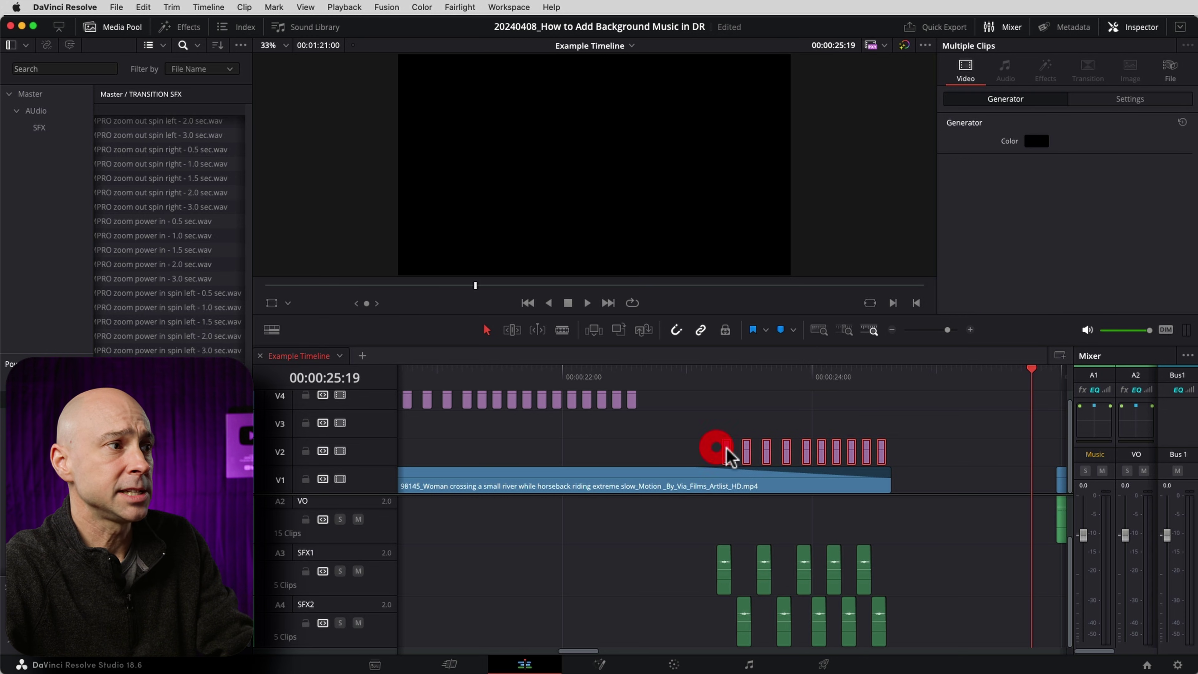
pyautogui.rightClick(728, 454)
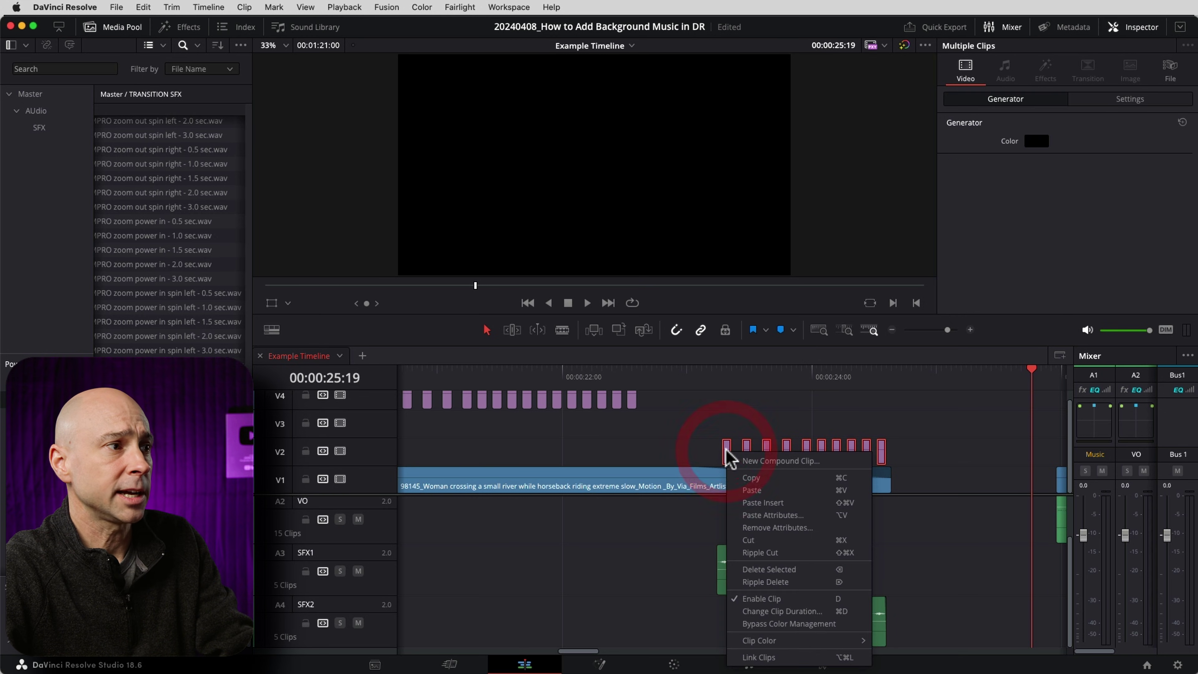
pyautogui.click(750, 460)
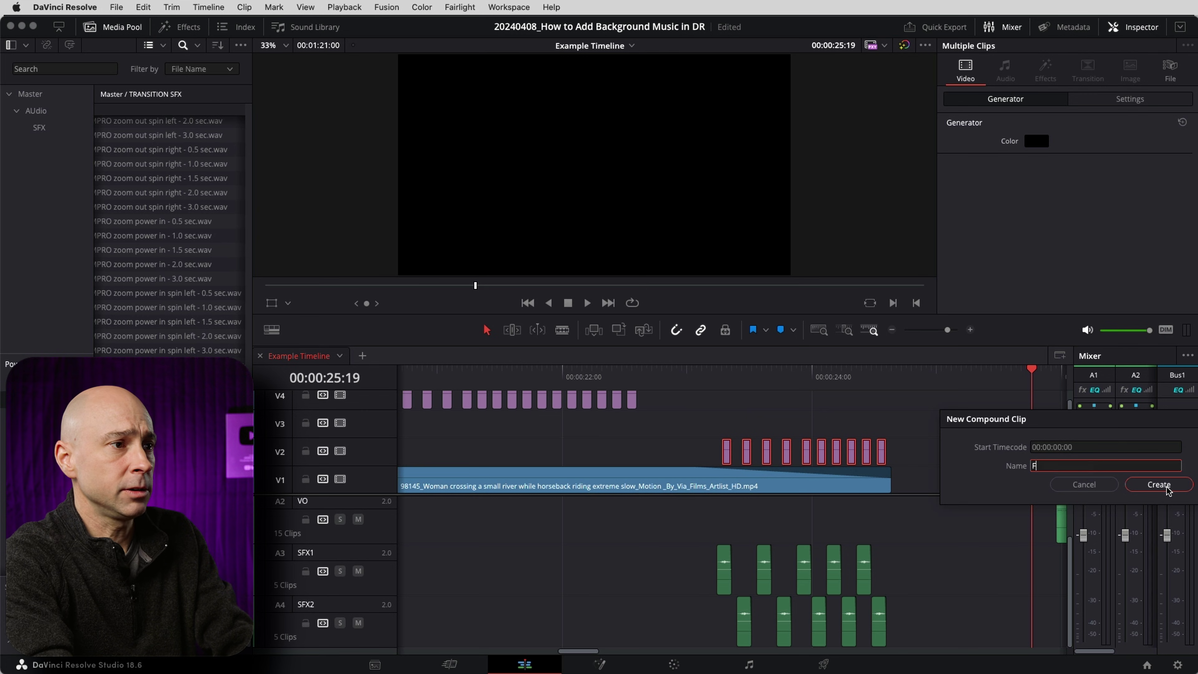
pyautogui.write('Flicker')
pyautogui.click(1167, 490)
# - Play back the new Flicker compound clip from its start
pyautogui.click(719, 376)
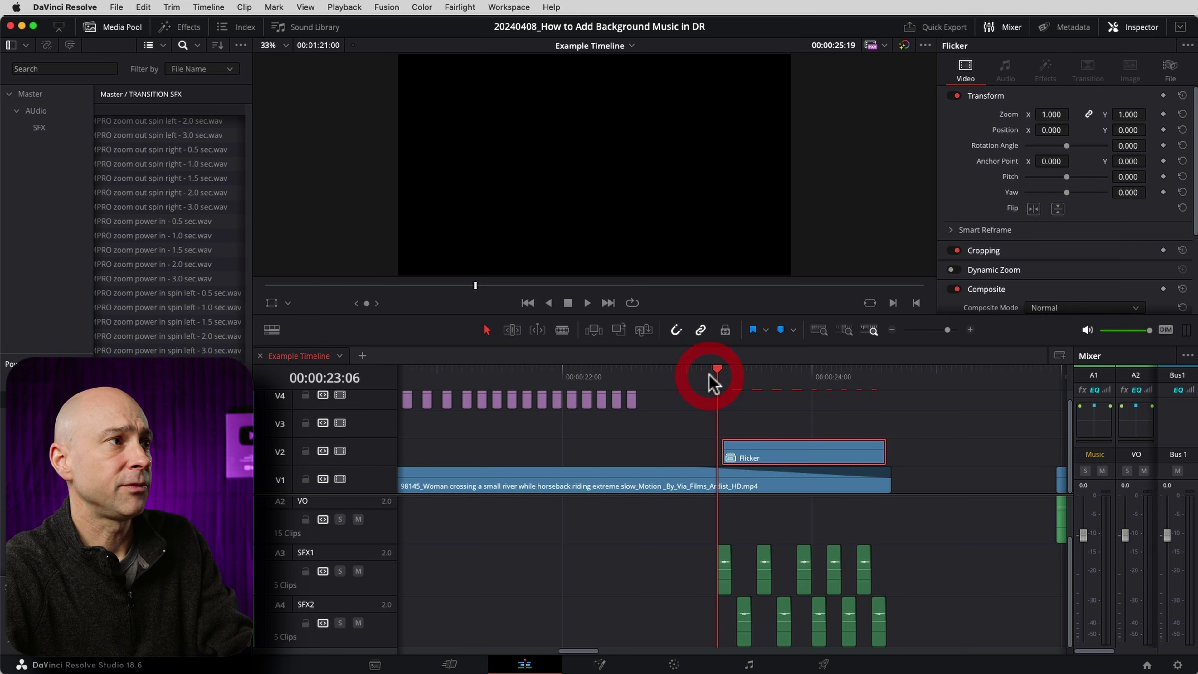
pyautogui.press('space')
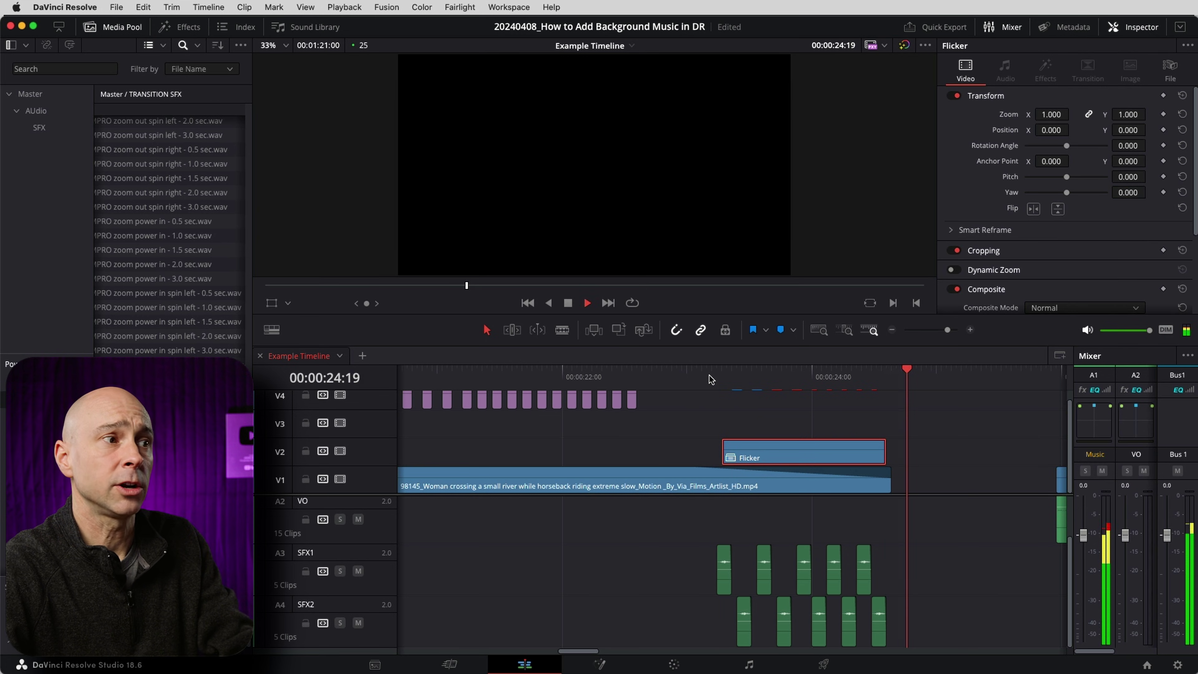
pyautogui.press('space')
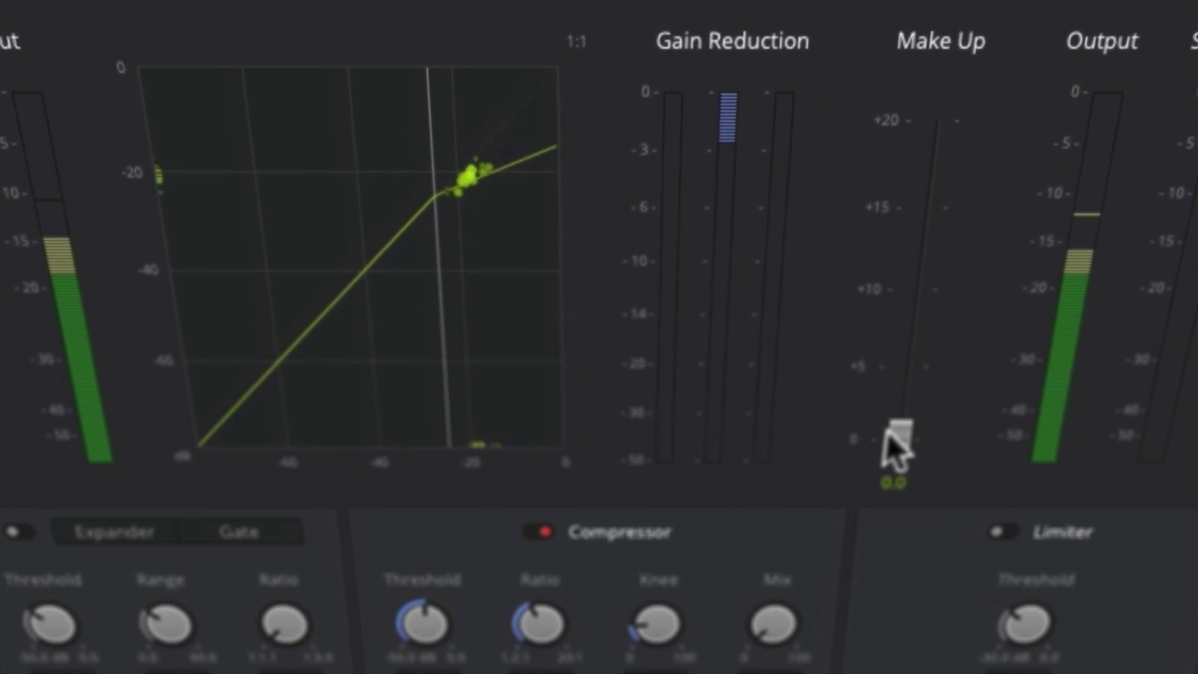
pyautogui.moveTo(898, 450); pyautogui.dragTo(944, 375)
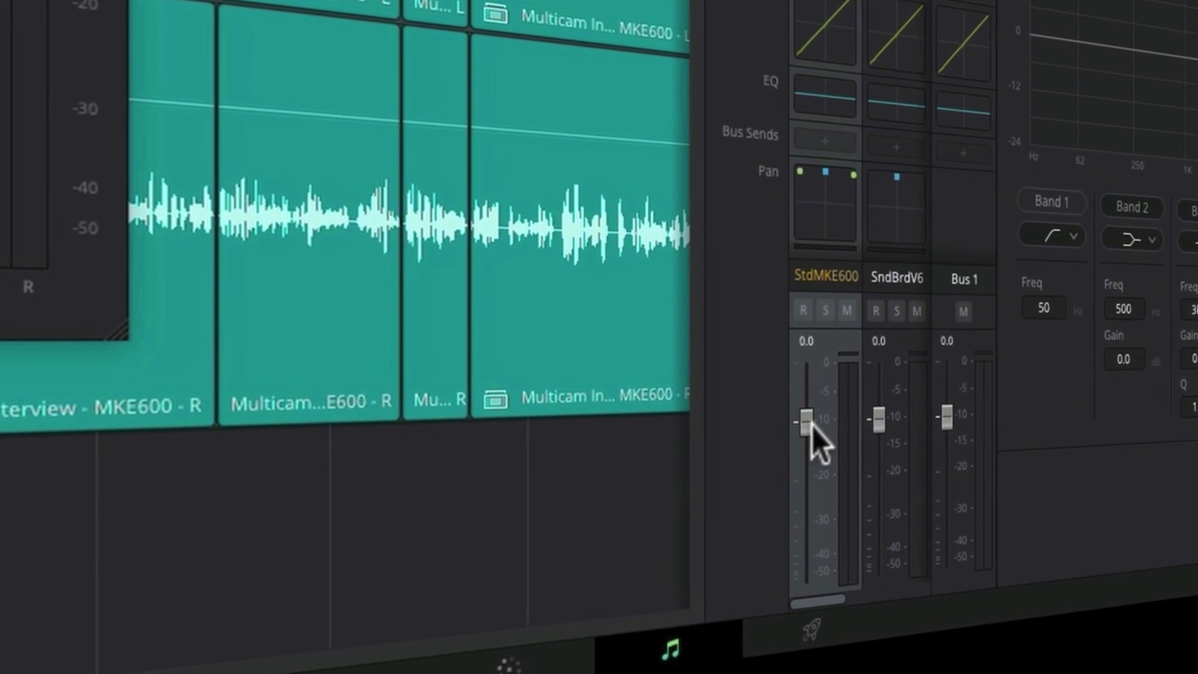